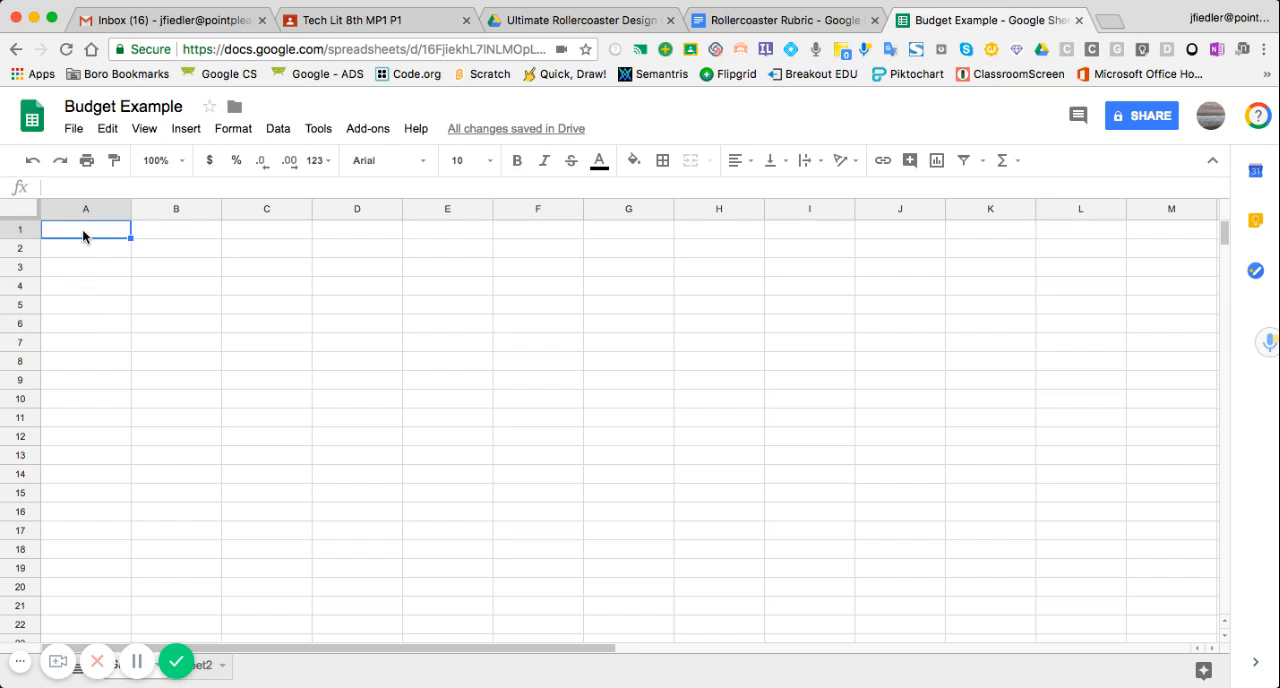
- Enter the header "Materials" in cell A1 and widen column A
type("Materials")
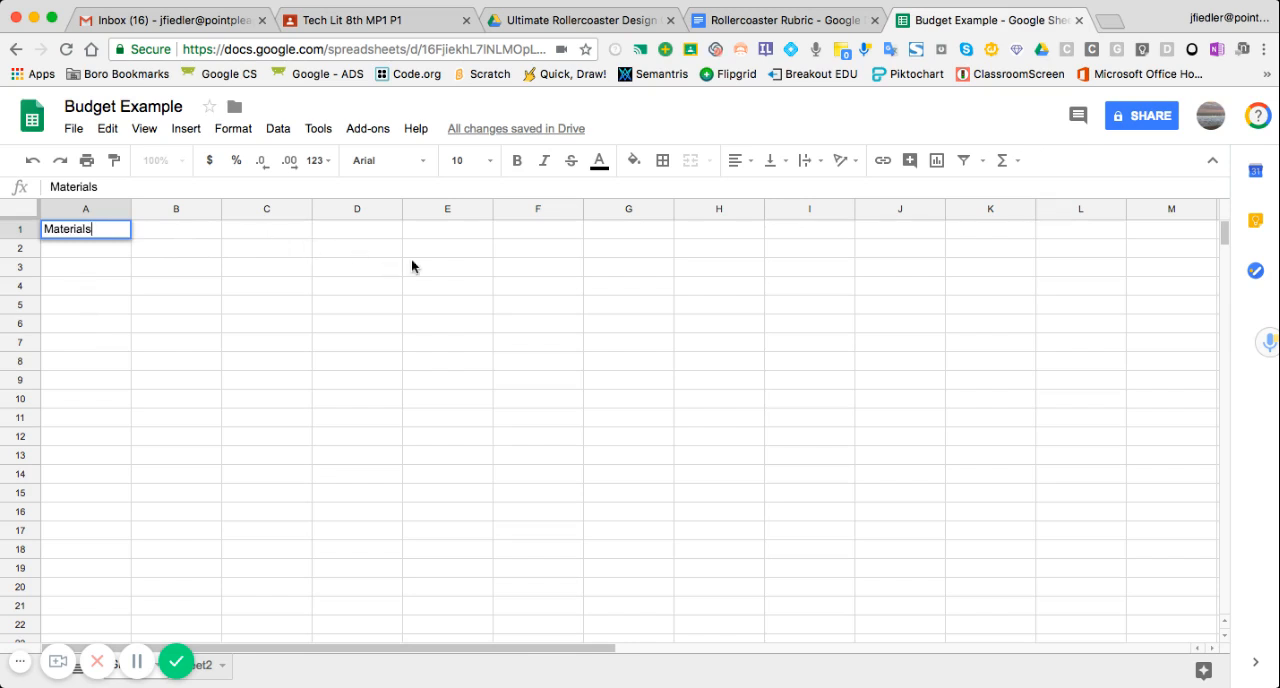
left_click(101, 246)
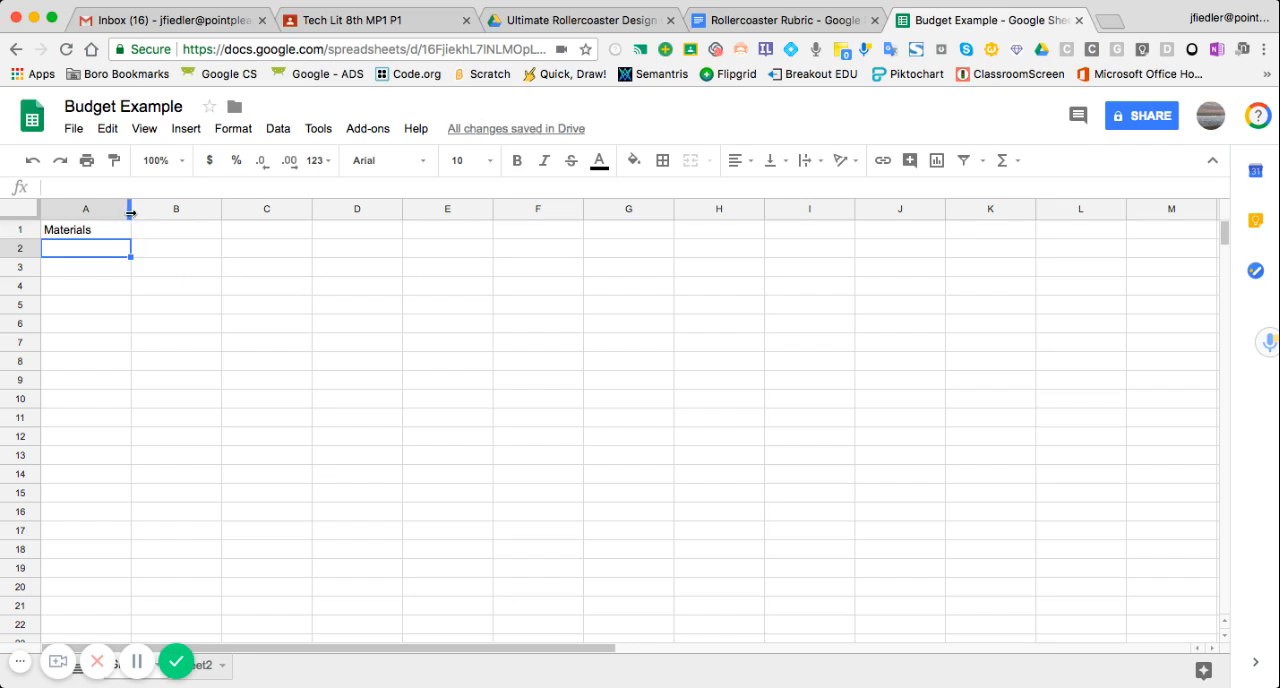
left_click_drag(130, 210, 180, 210)
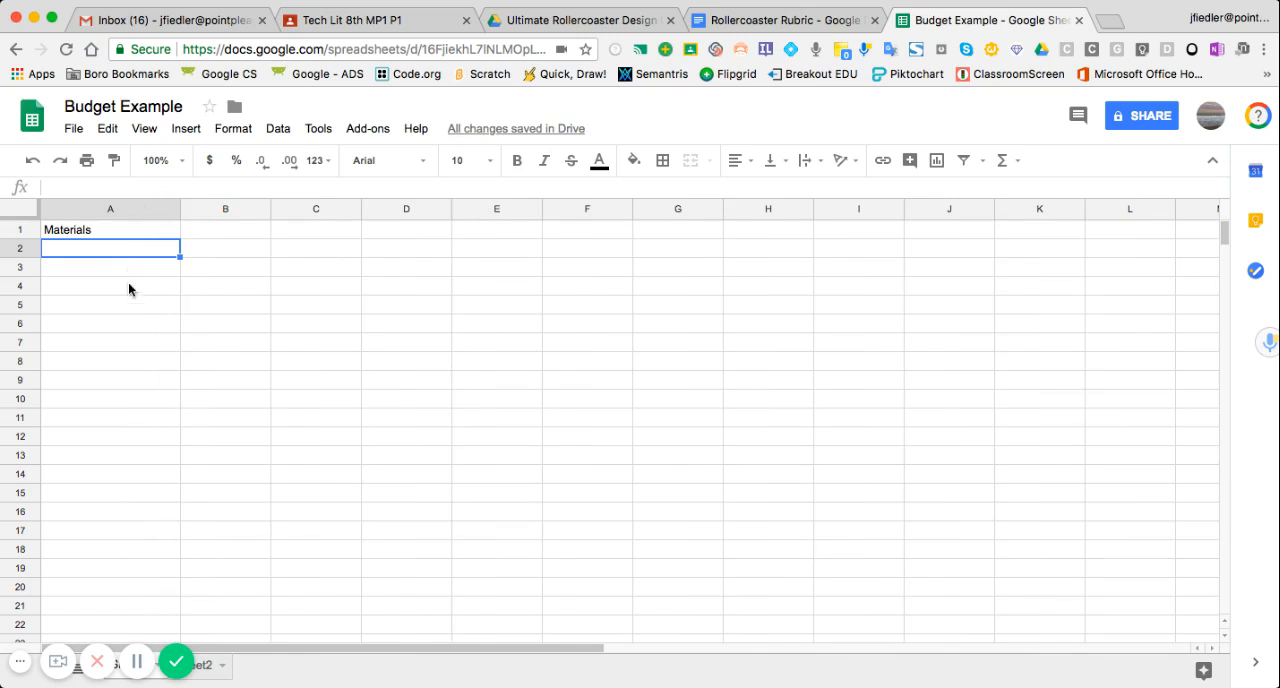
- Enter the header "Price" in cell B1 and center all of column B horizontally
left_click(236, 231)
type("Price")
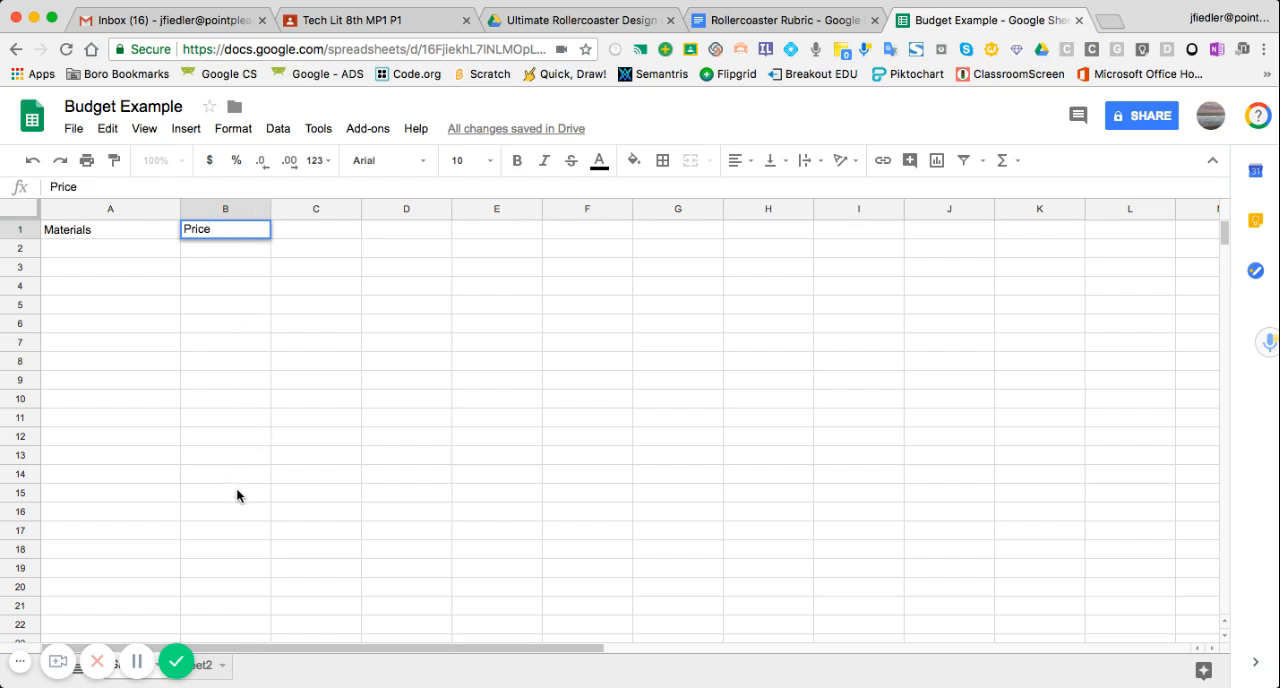
left_click(236, 205)
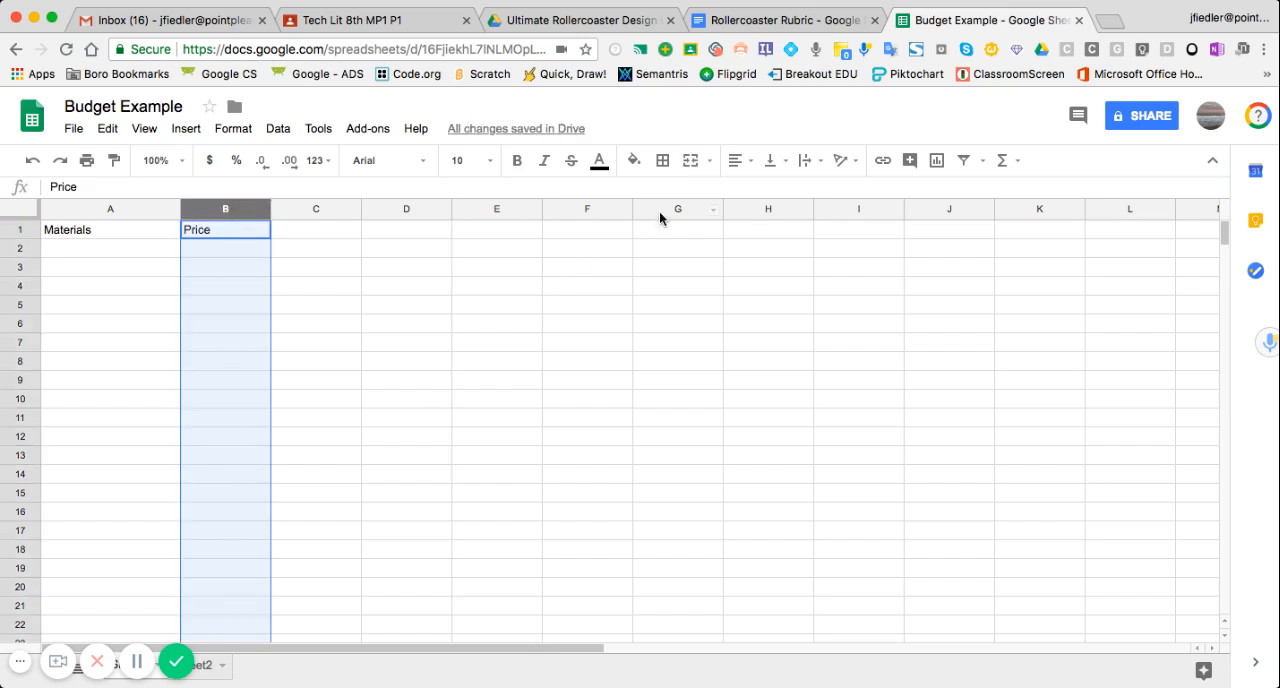
left_click(737, 160)
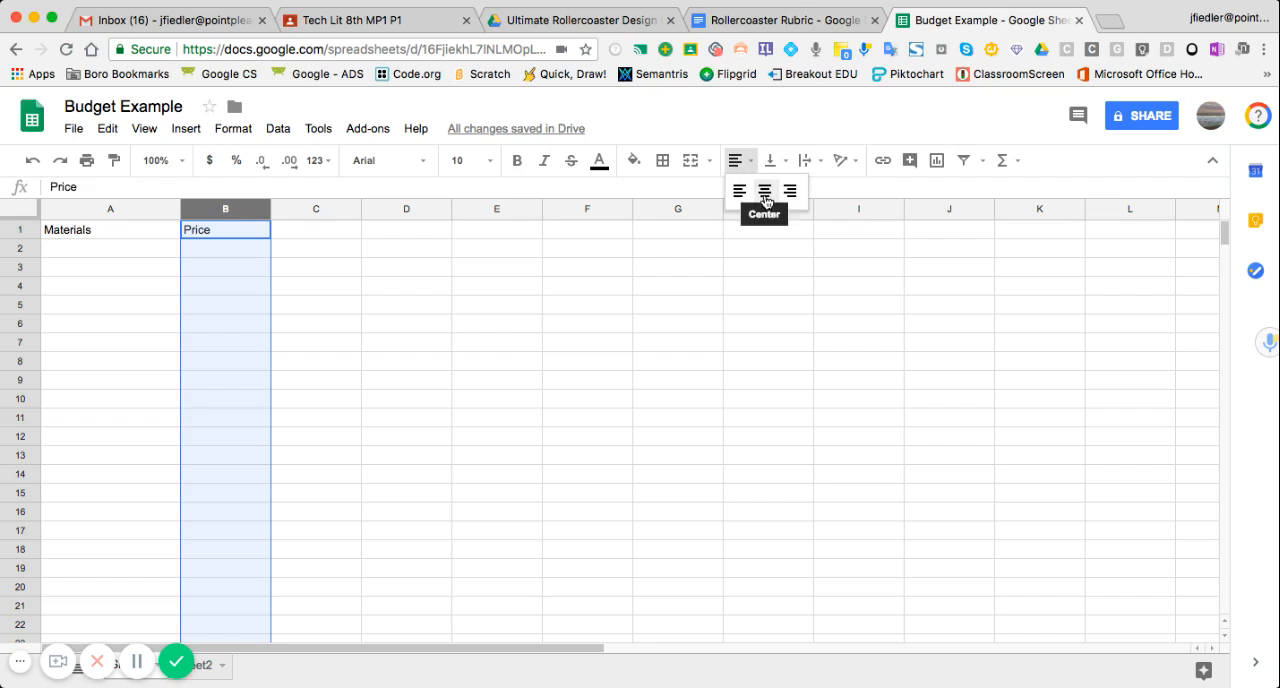
left_click(765, 191)
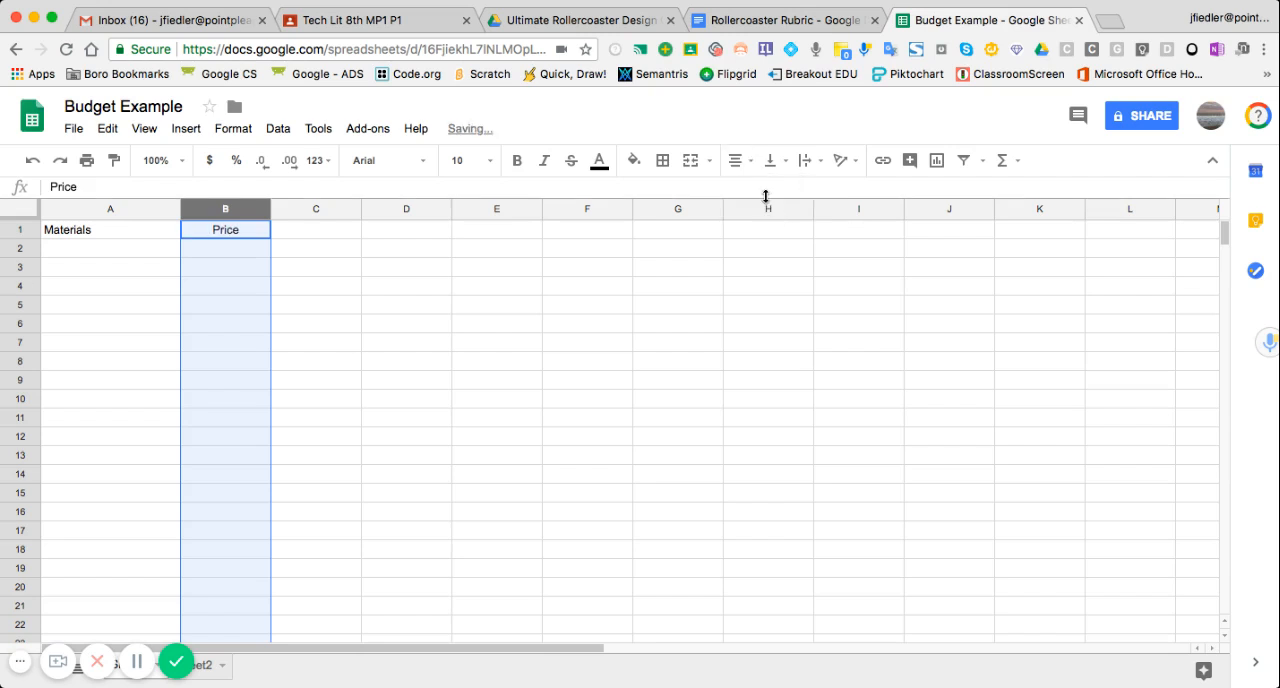
left_click(225, 286)
type("Pric")
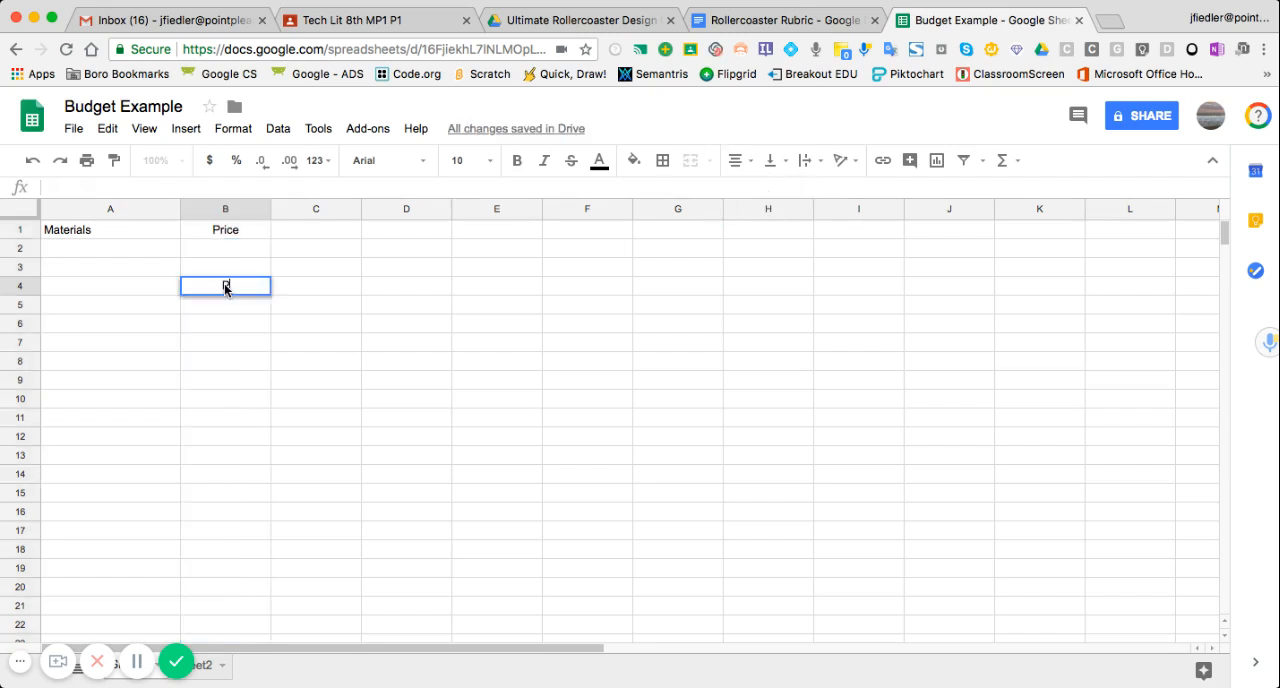
type("e")
key("BackSpace")
key("BackSpace")
key("BackSpace")
key("BackSpace")
key("BackSpace")
- Fill the header cells A1:B1 with cornflower blue
left_click(129, 230)
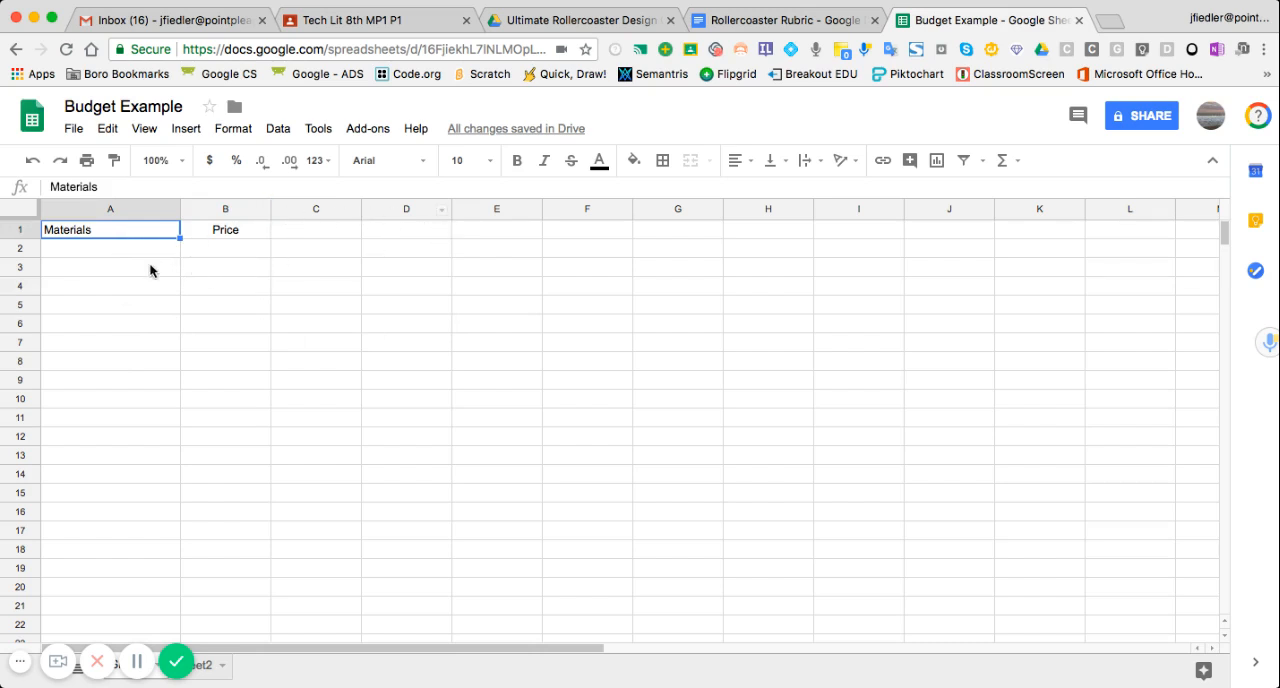
left_click_drag(155, 233, 210, 230)
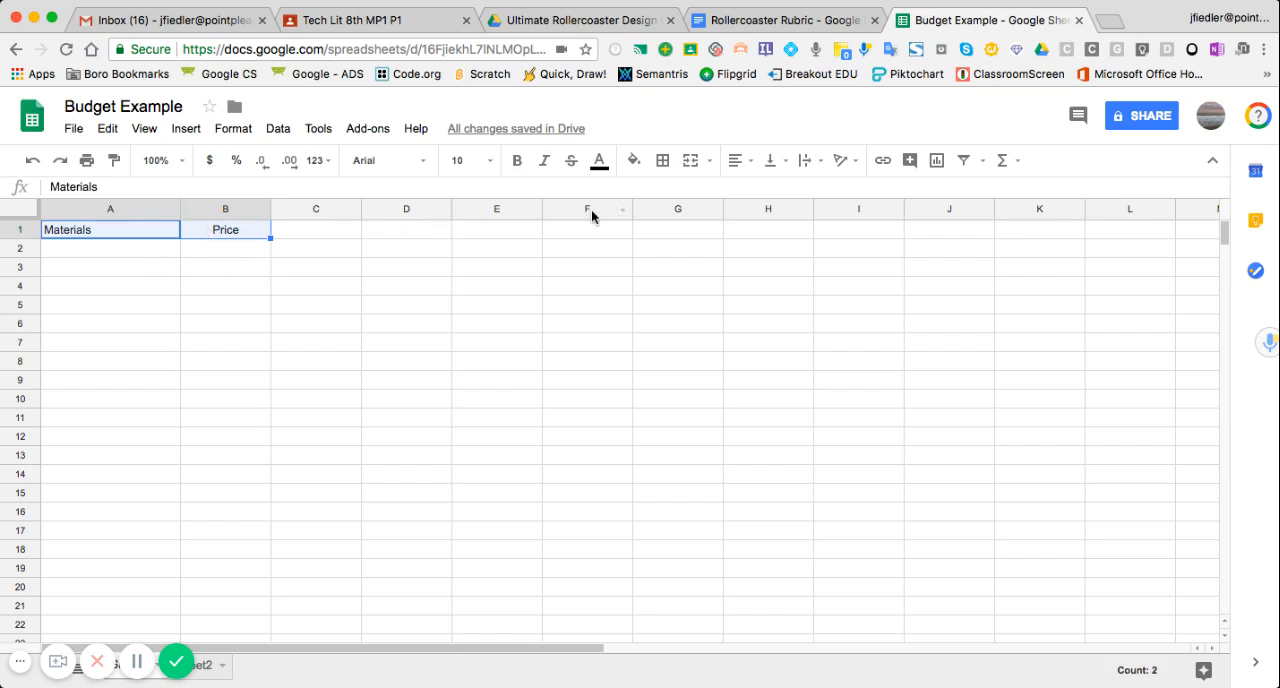
left_click(636, 165)
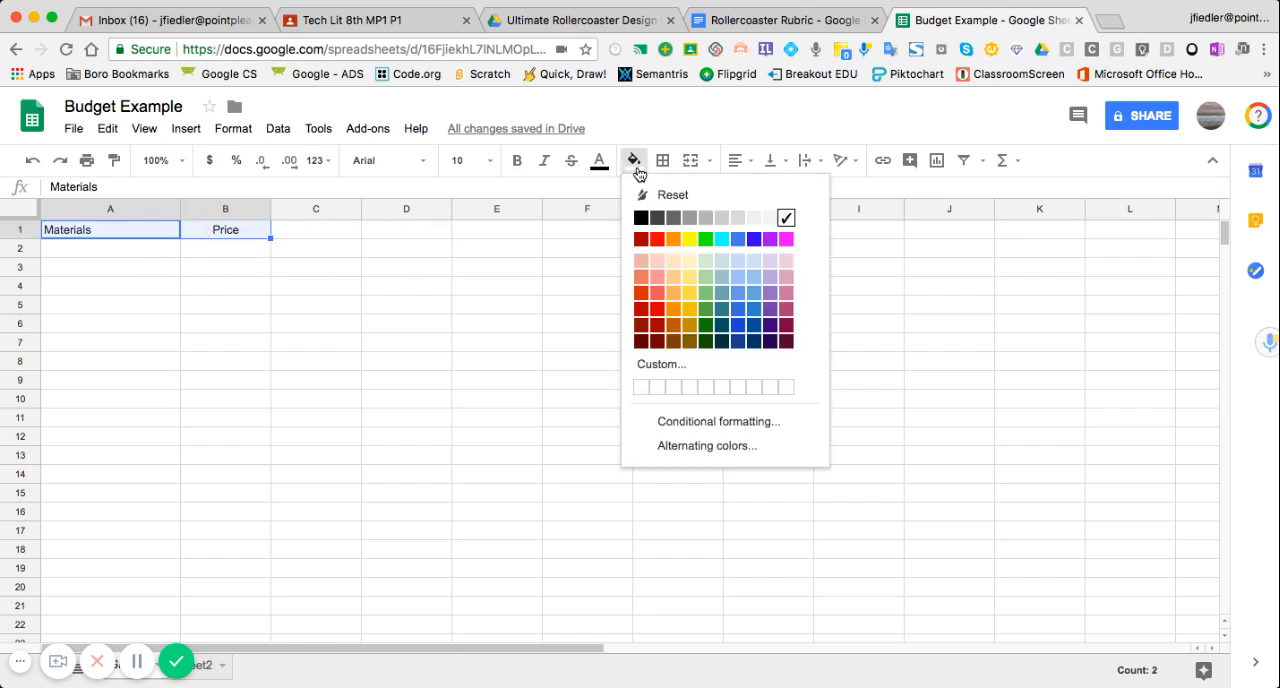
left_click(736, 239)
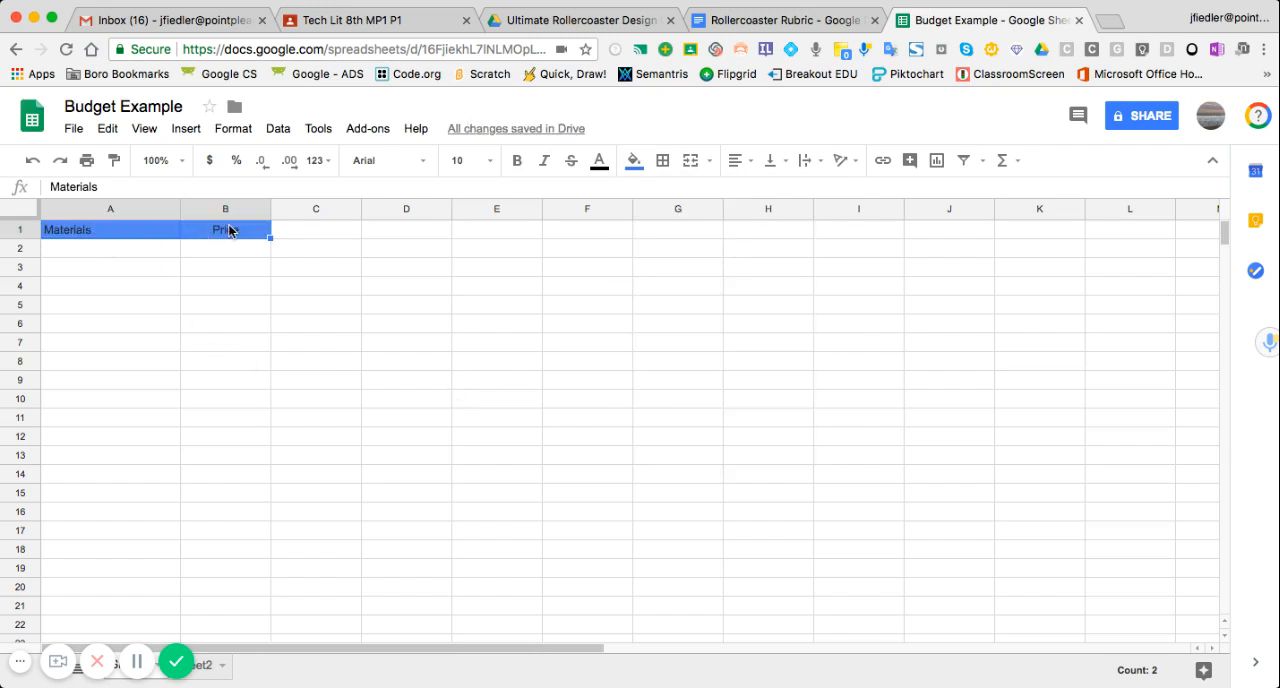
- Change the text color of the Materials header in A1 to white
double_click(96, 238)
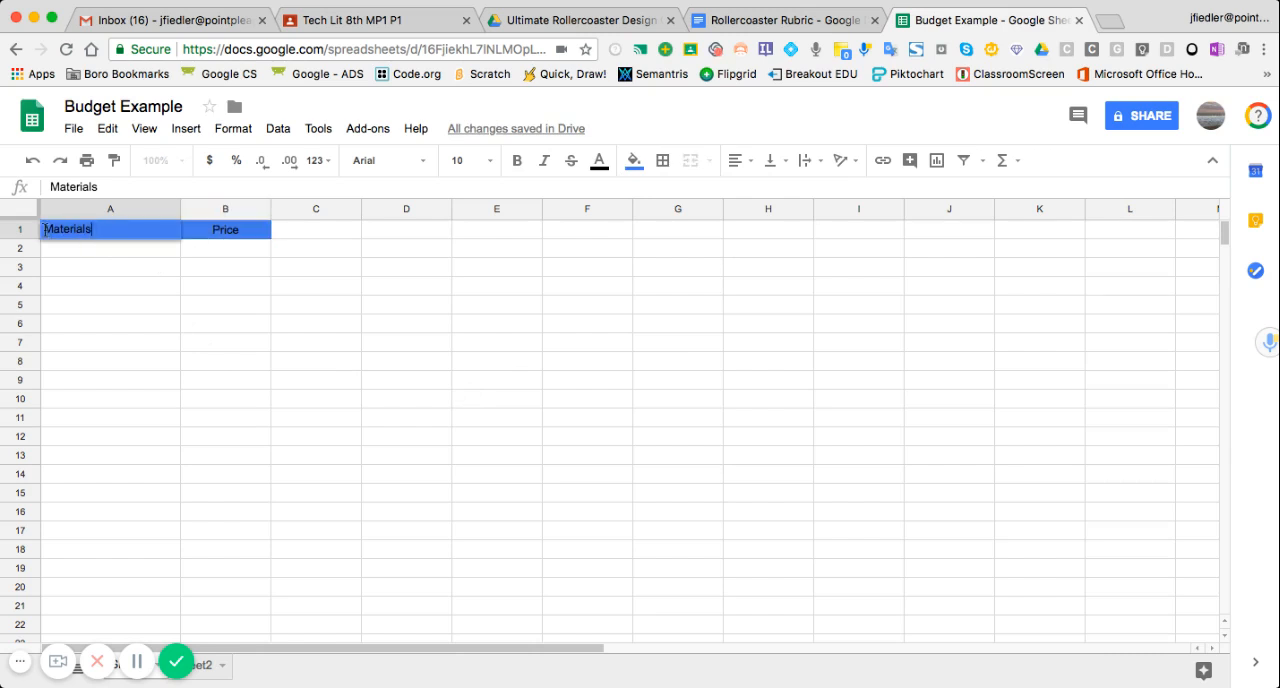
left_click_drag(44, 229, 93, 229)
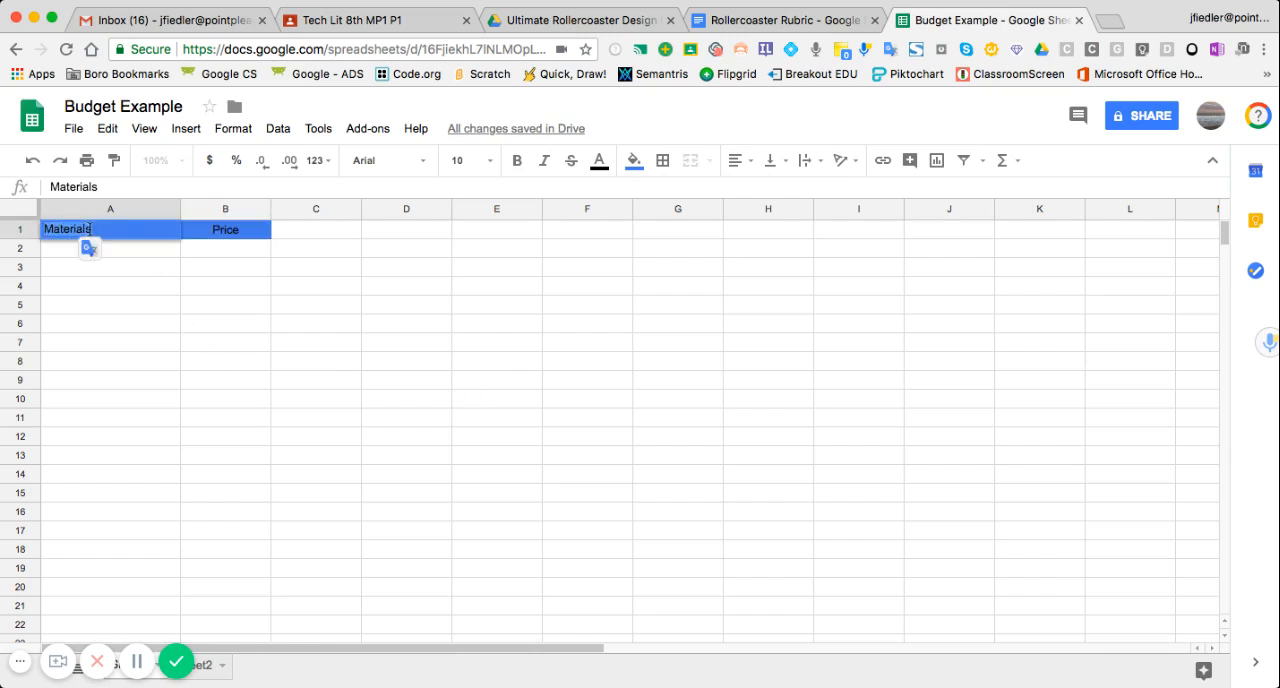
left_click(599, 162)
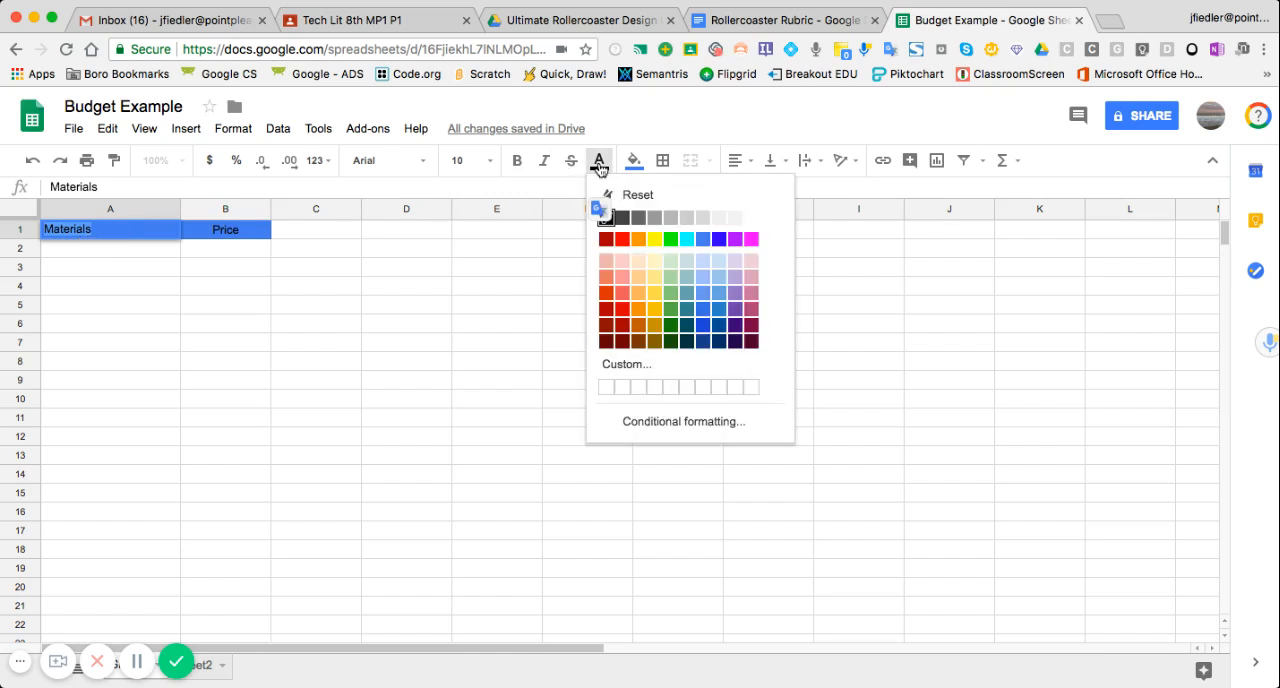
left_click(750, 218)
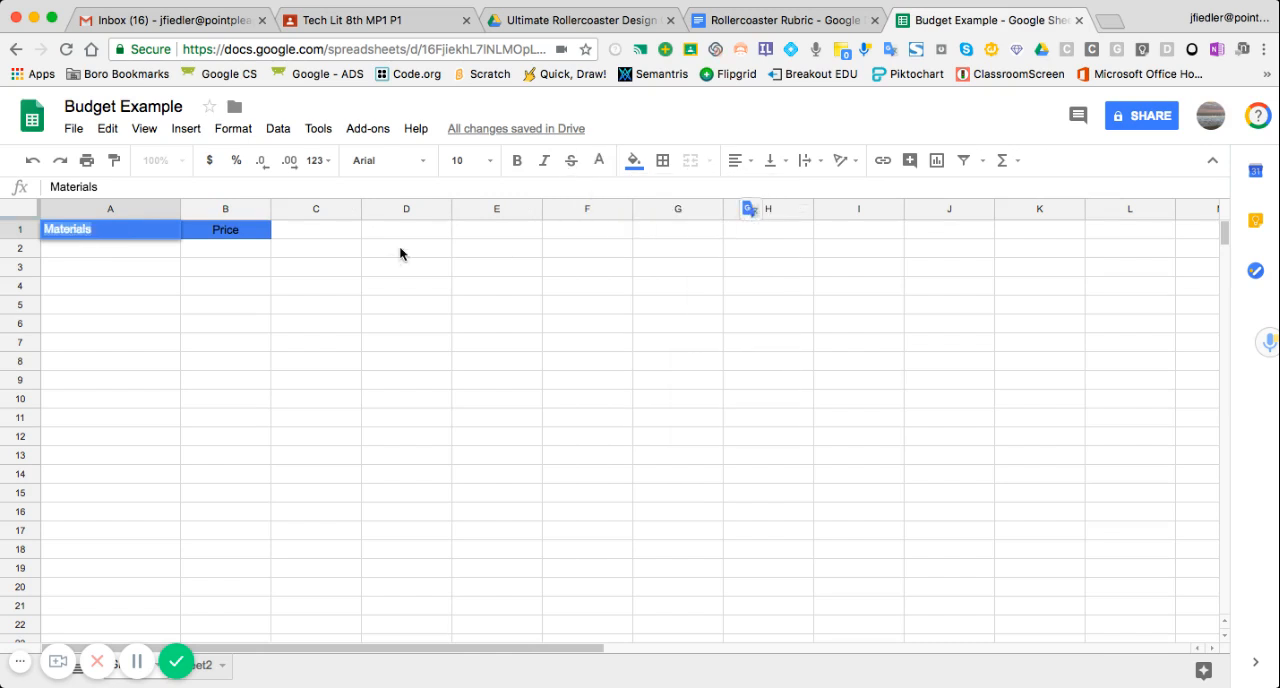
- Set the Materials header text to font size 14 and the Quantico font
left_click(490, 162)
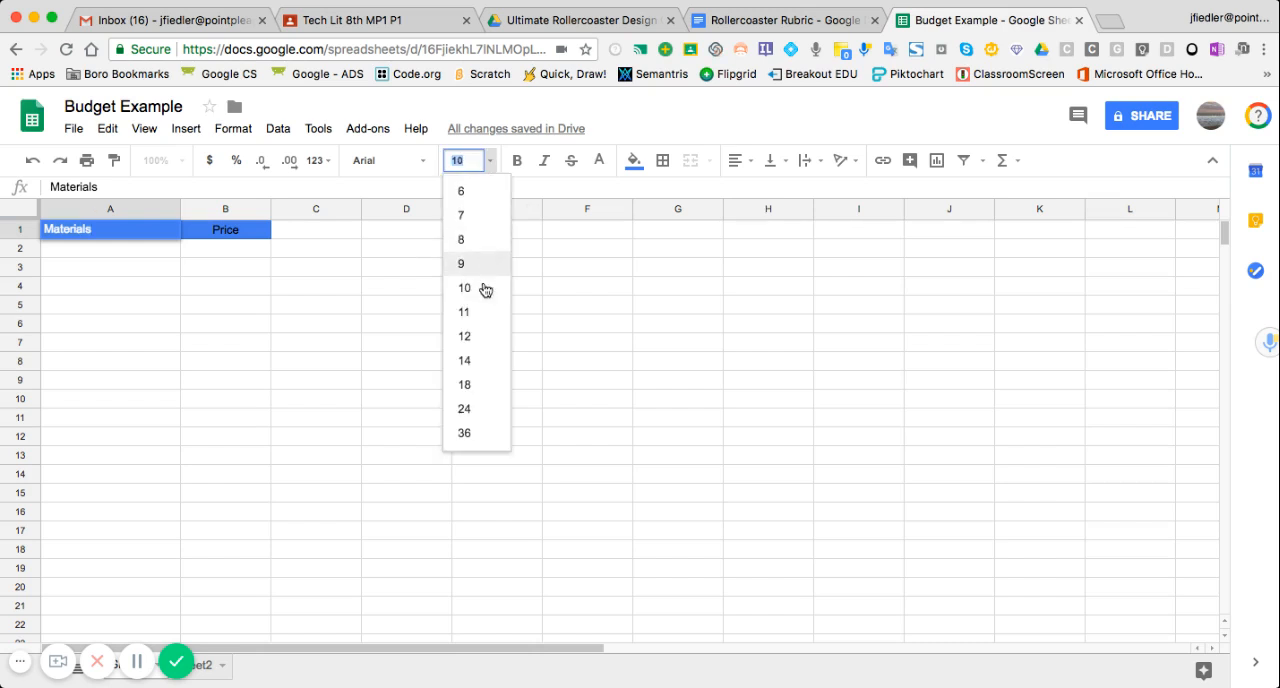
left_click(466, 361)
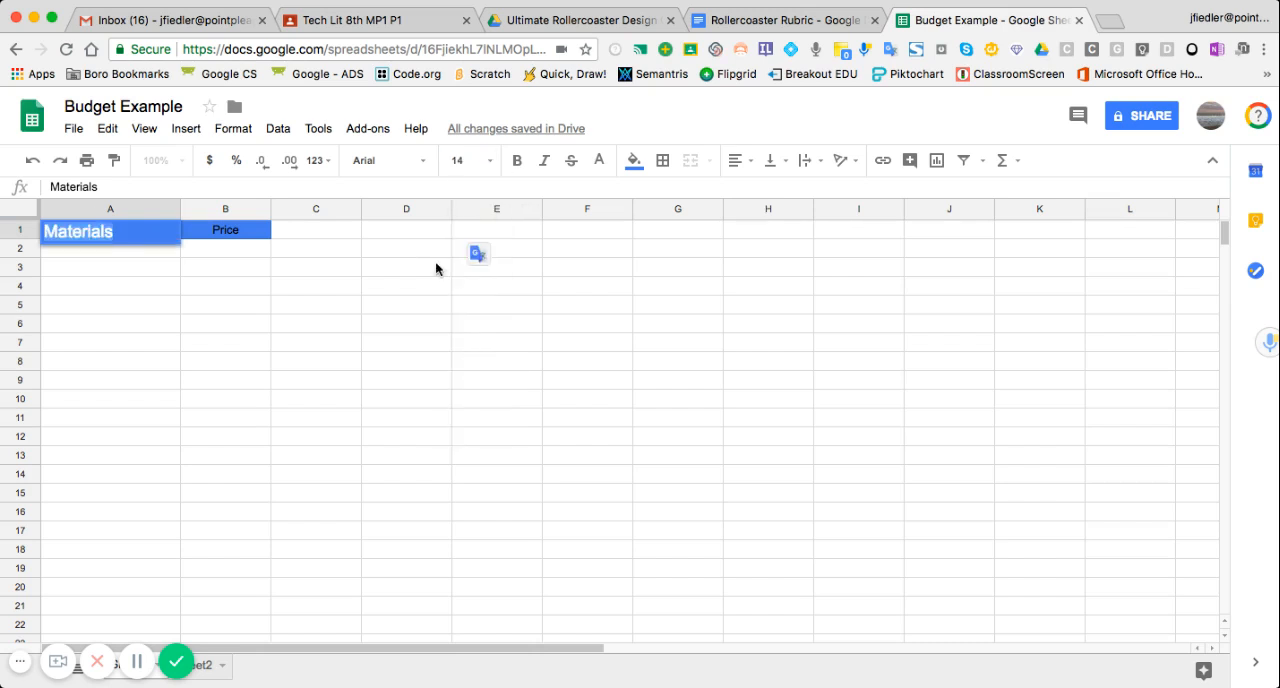
left_click(424, 168)
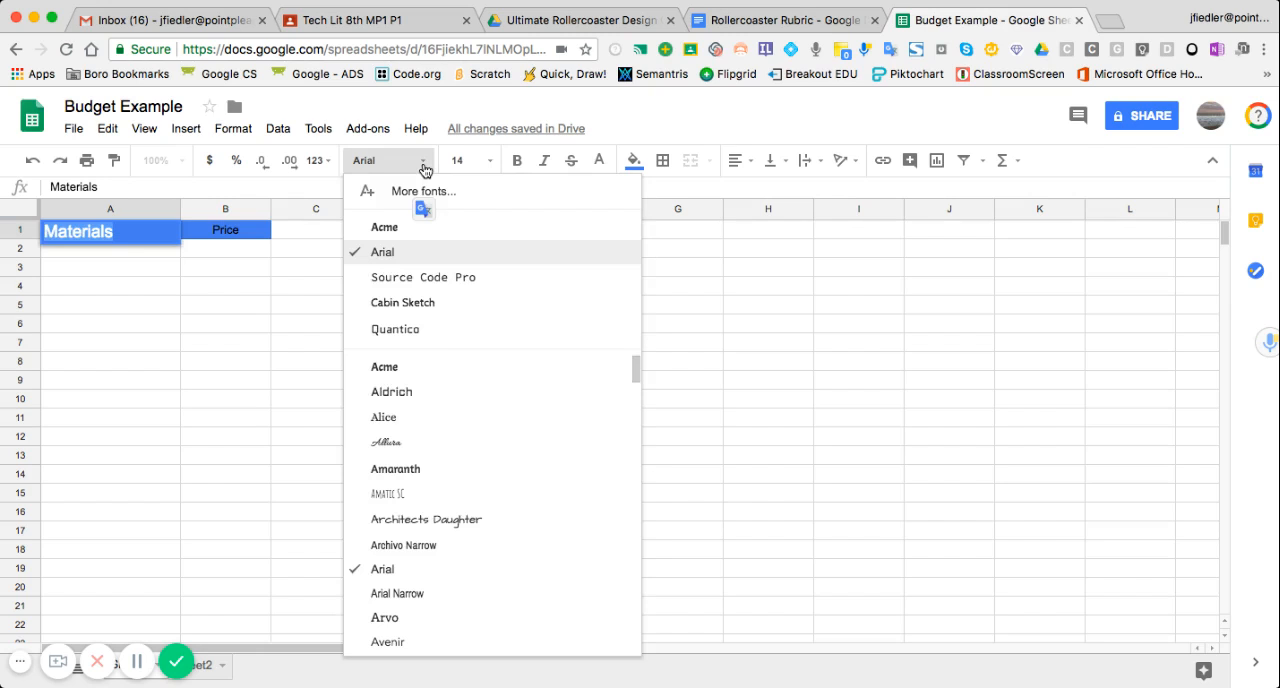
left_click(412, 331)
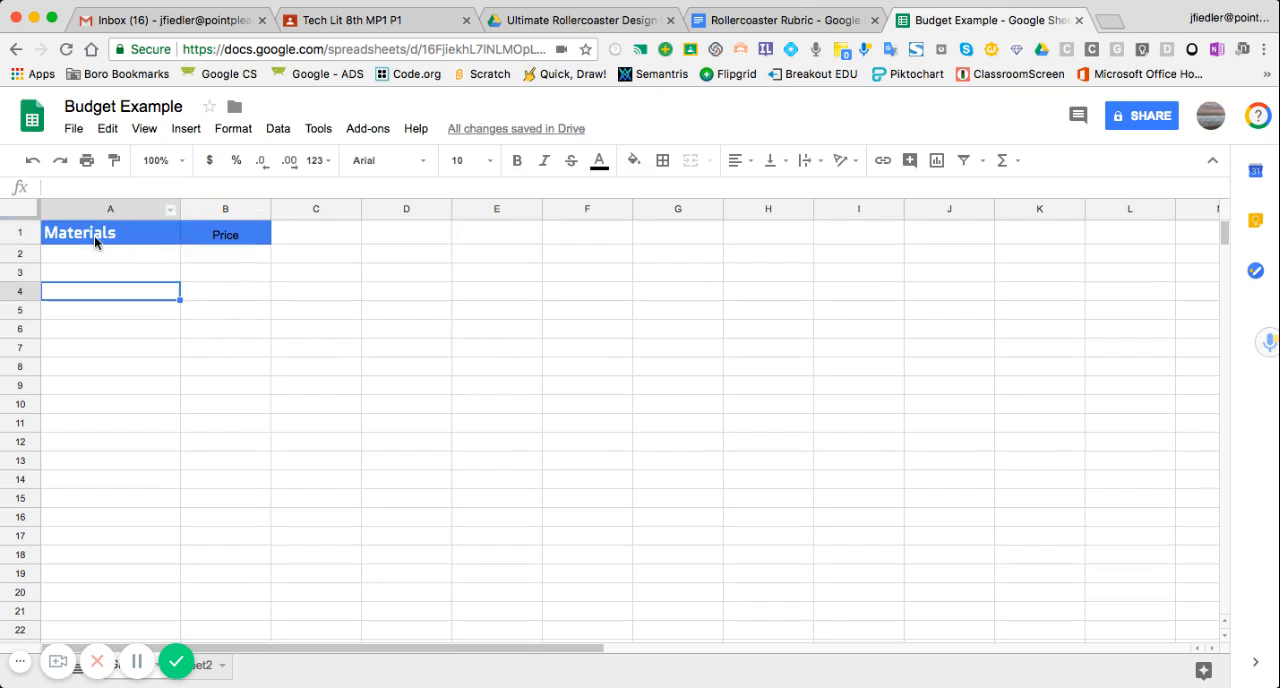
- Make row 1 taller and center the Materials header both vertically and horizontally in its cell
left_click_drag(30, 240, 30, 255)
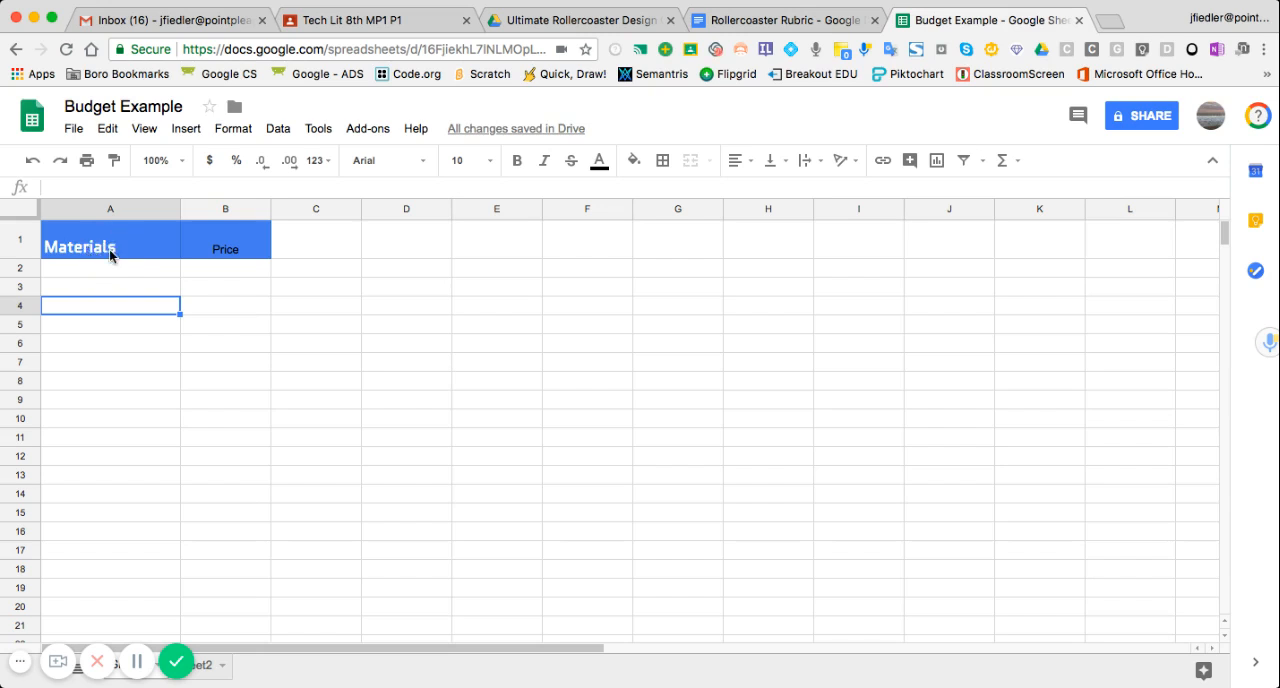
left_click(109, 249)
double_click(109, 249)
left_click_drag(120, 234, 42, 234)
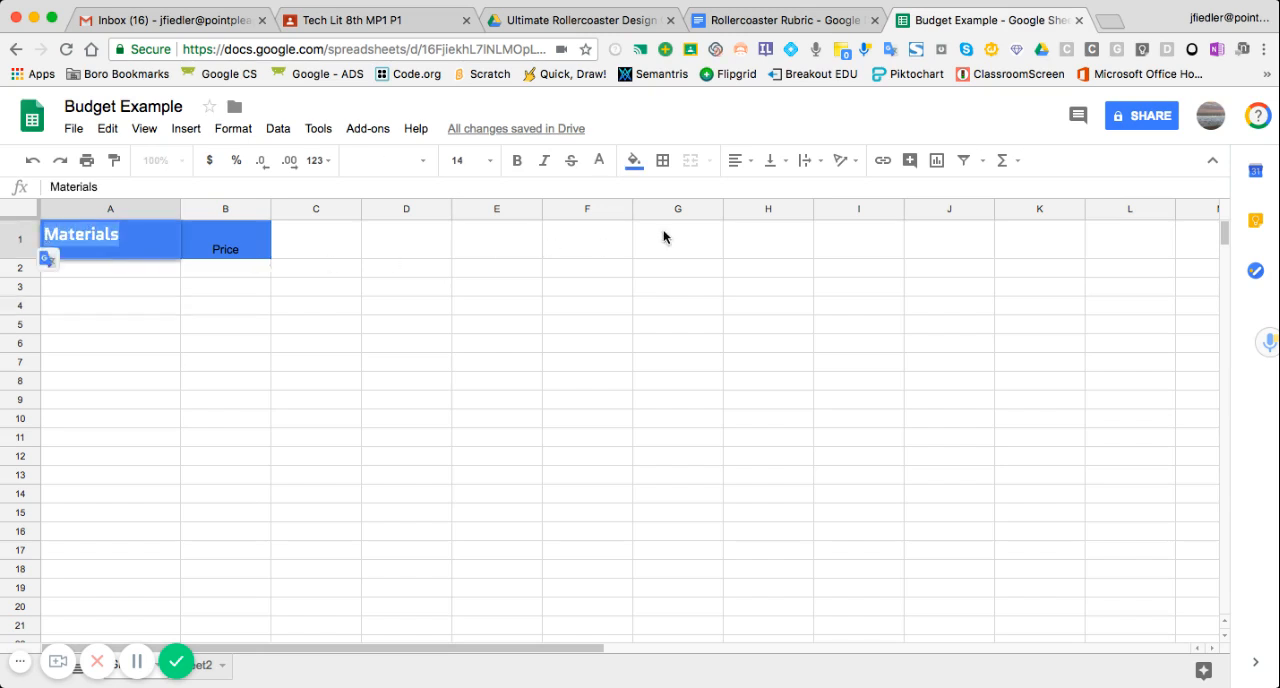
left_click(786, 165)
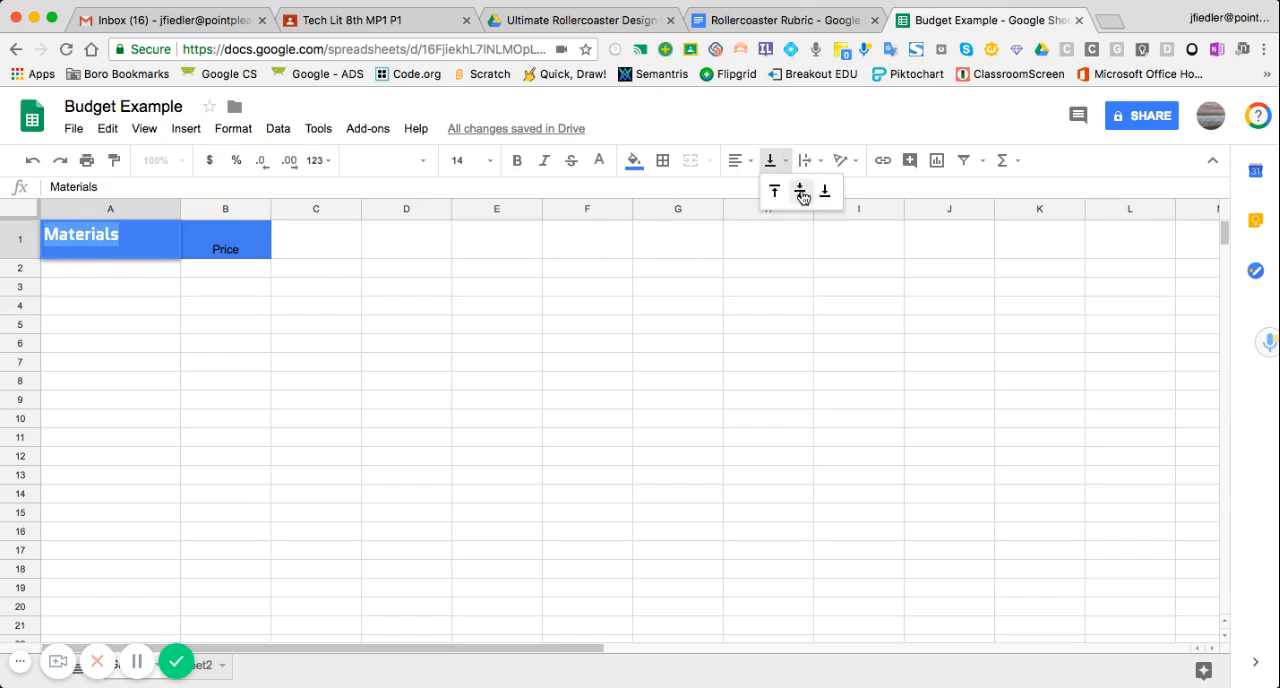
left_click(800, 191)
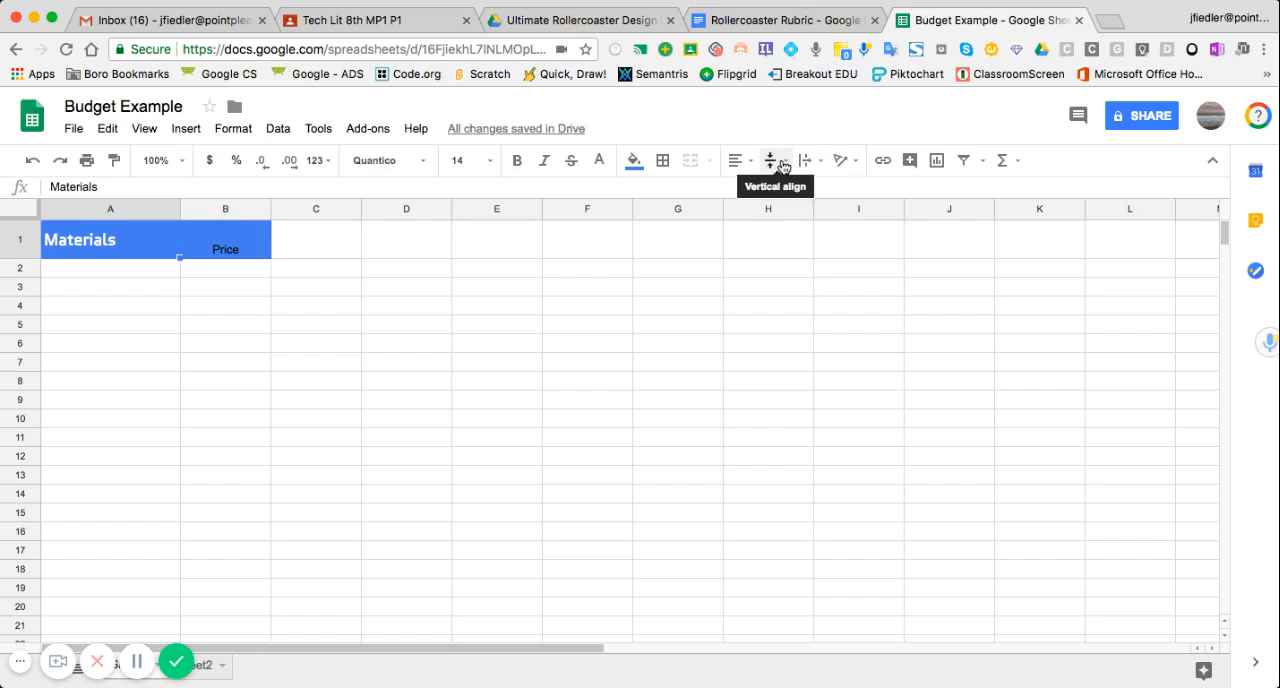
left_click(783, 166)
left_click(800, 191)
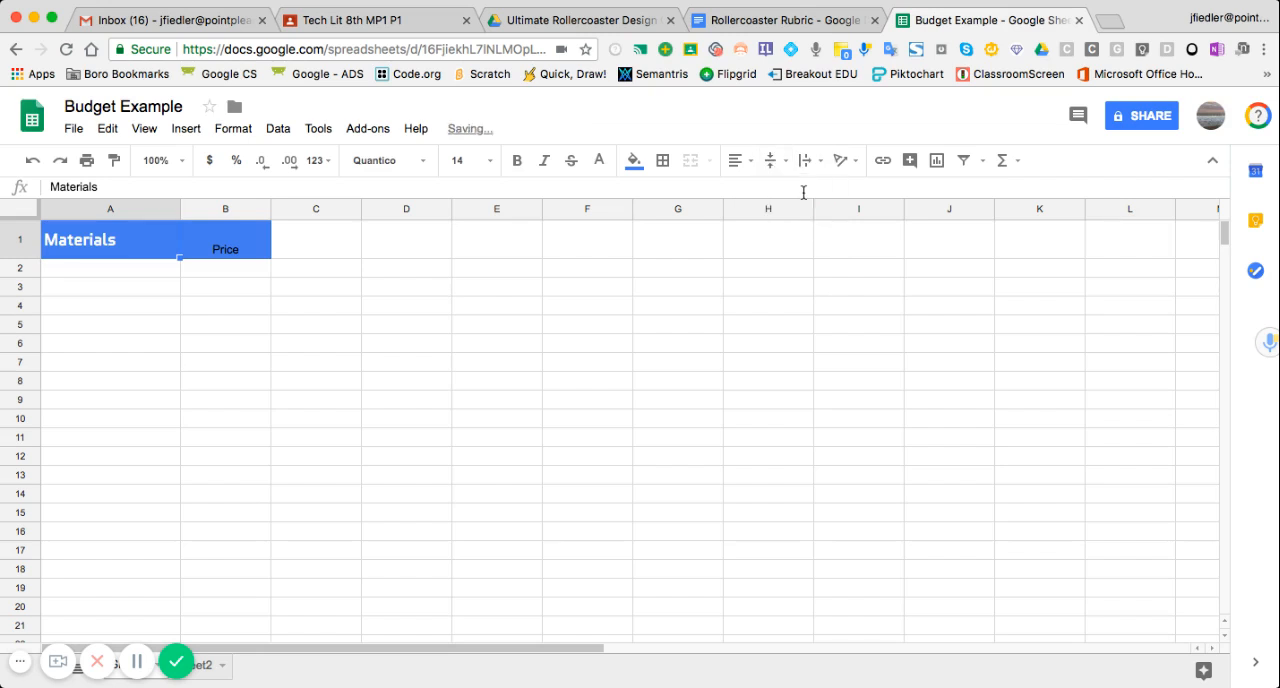
left_click(737, 160)
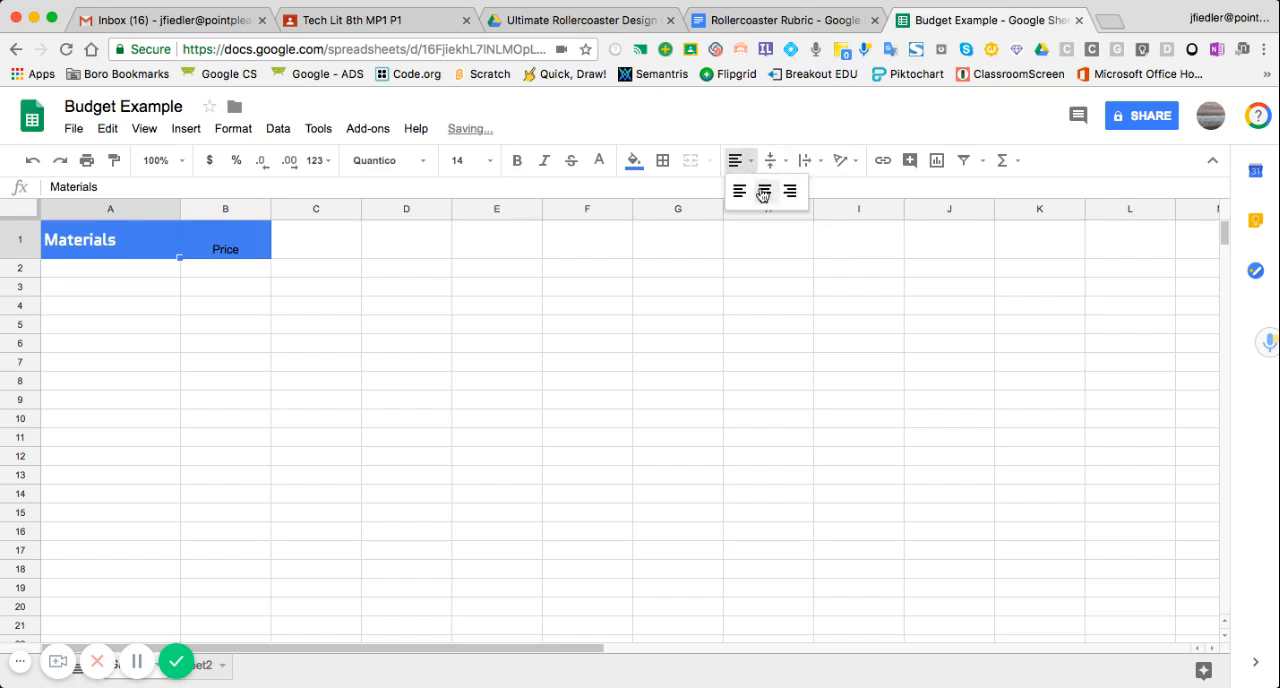
left_click(763, 193)
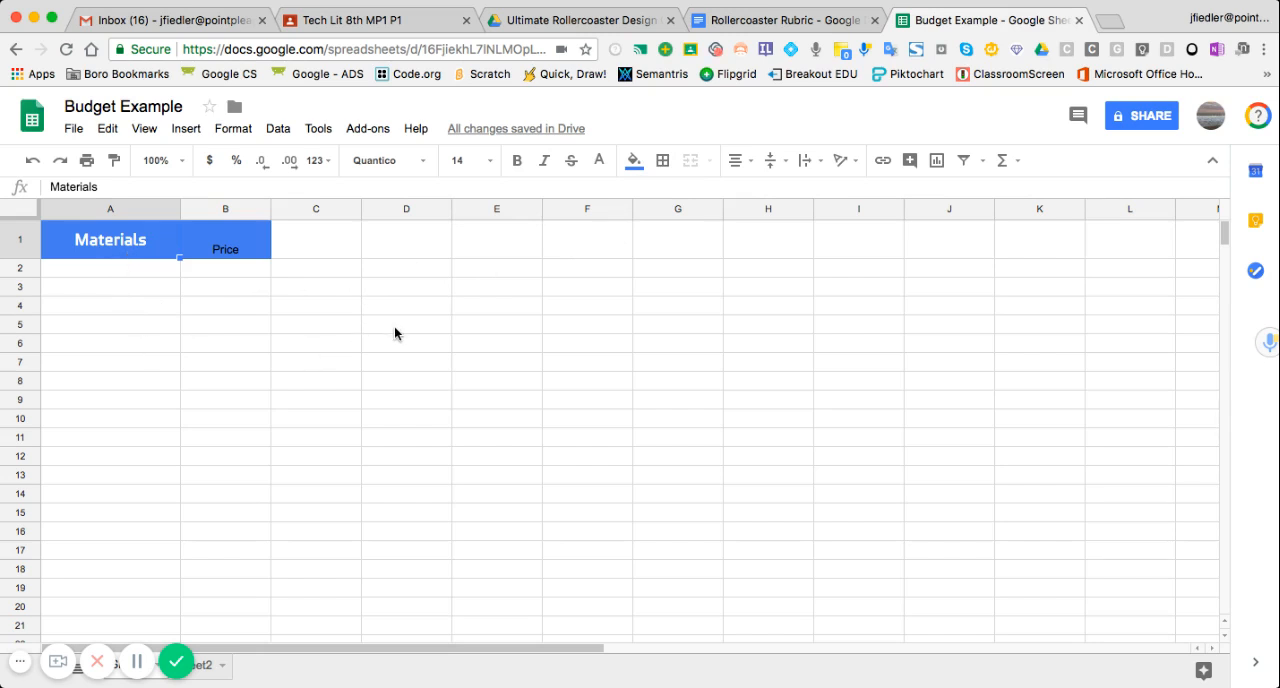
- Apply inner borders to the cells D5:E8
left_click_drag(394, 324, 503, 383)
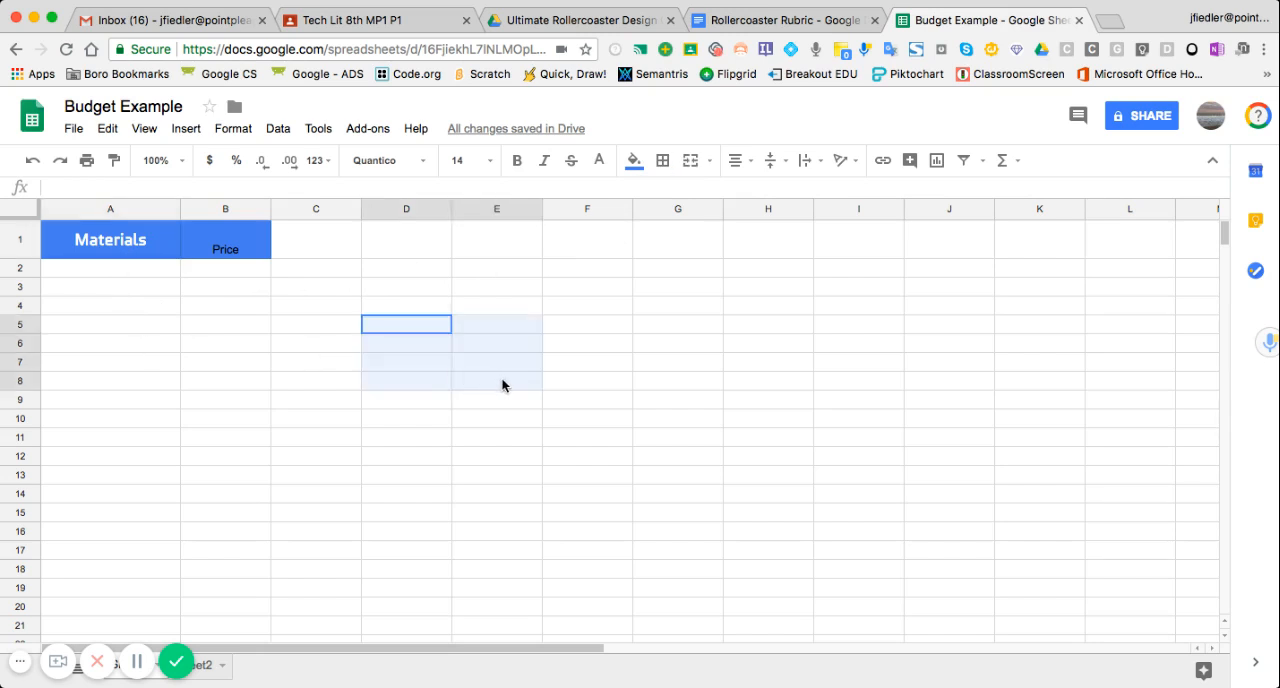
left_click(662, 162)
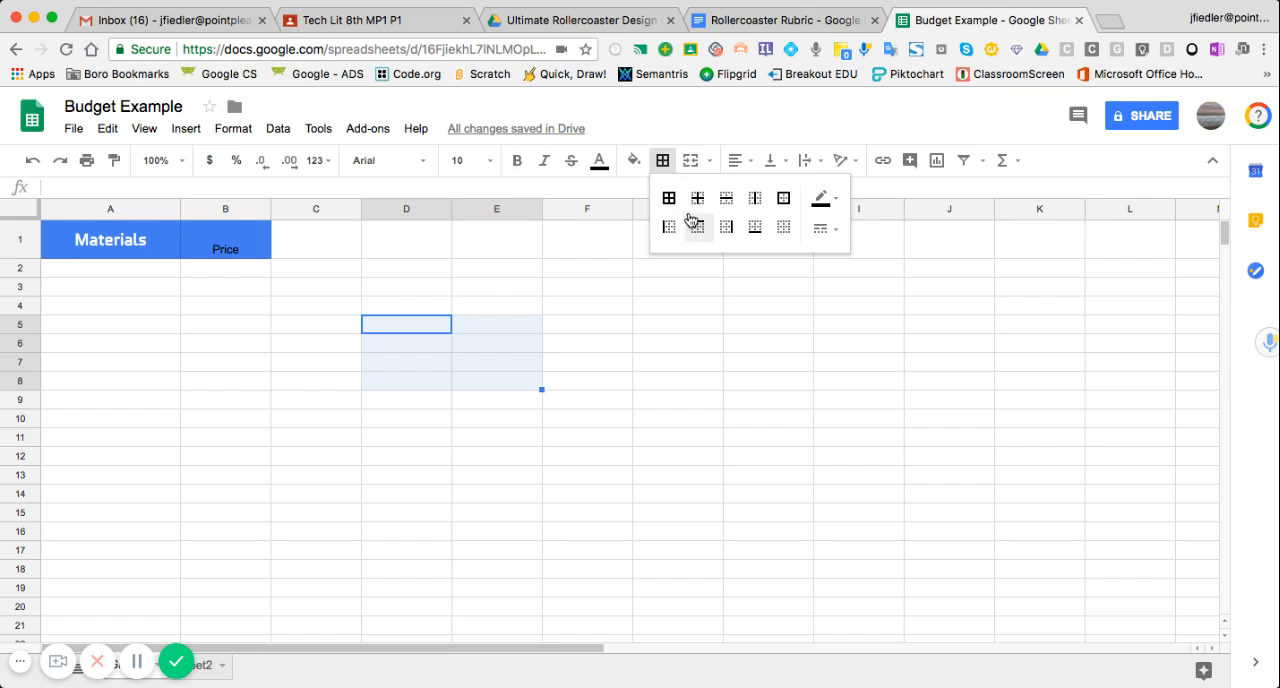
left_click(698, 200)
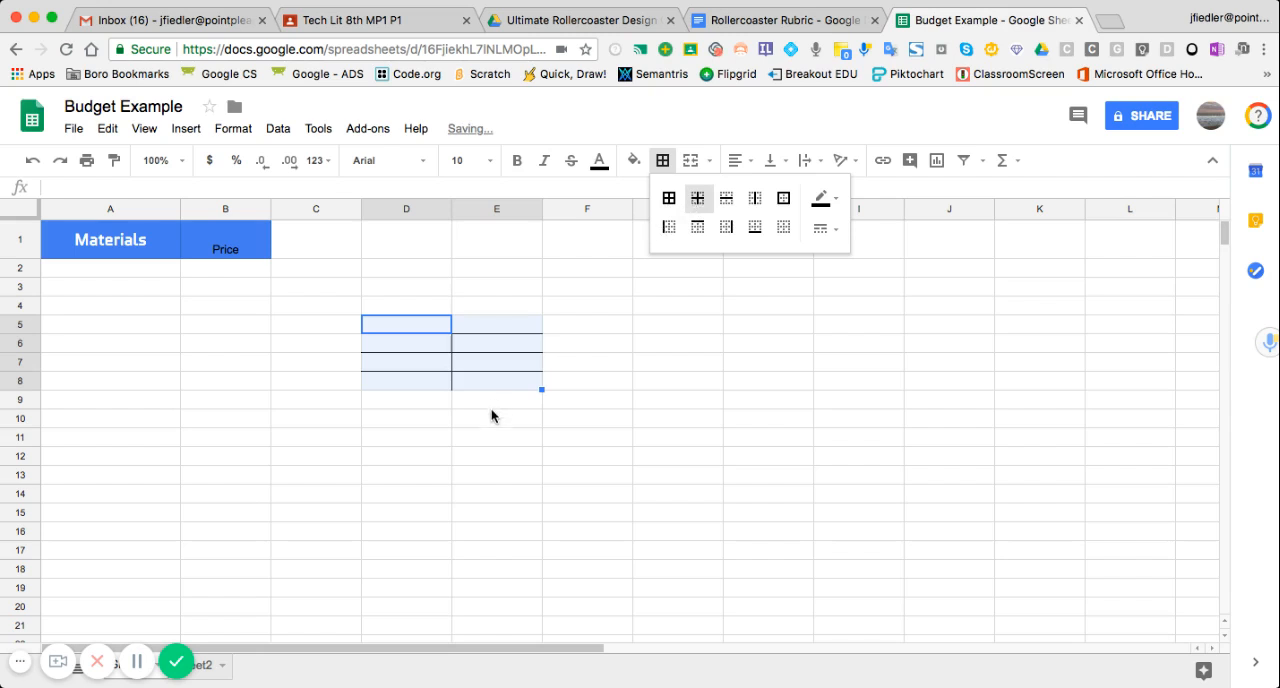
left_click(491, 401)
left_click(469, 457)
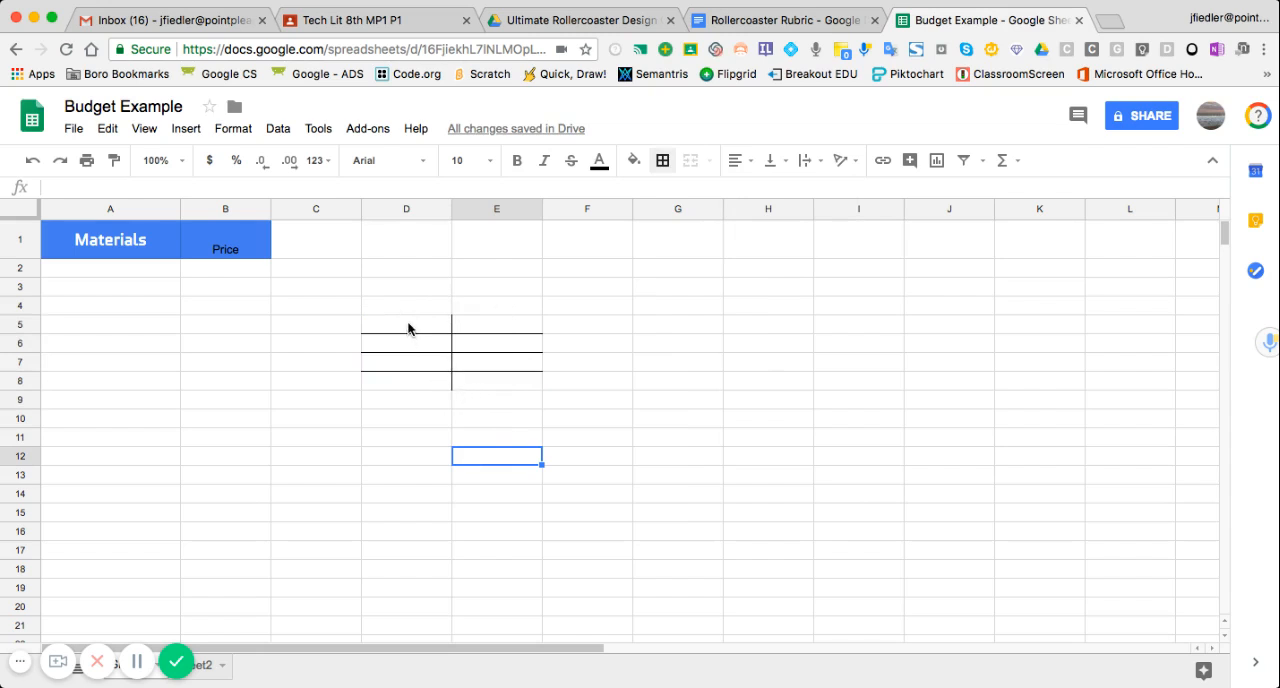
- Apply all borders, inner and outer, to the cells D5:E8
left_click_drag(408, 329, 503, 377)
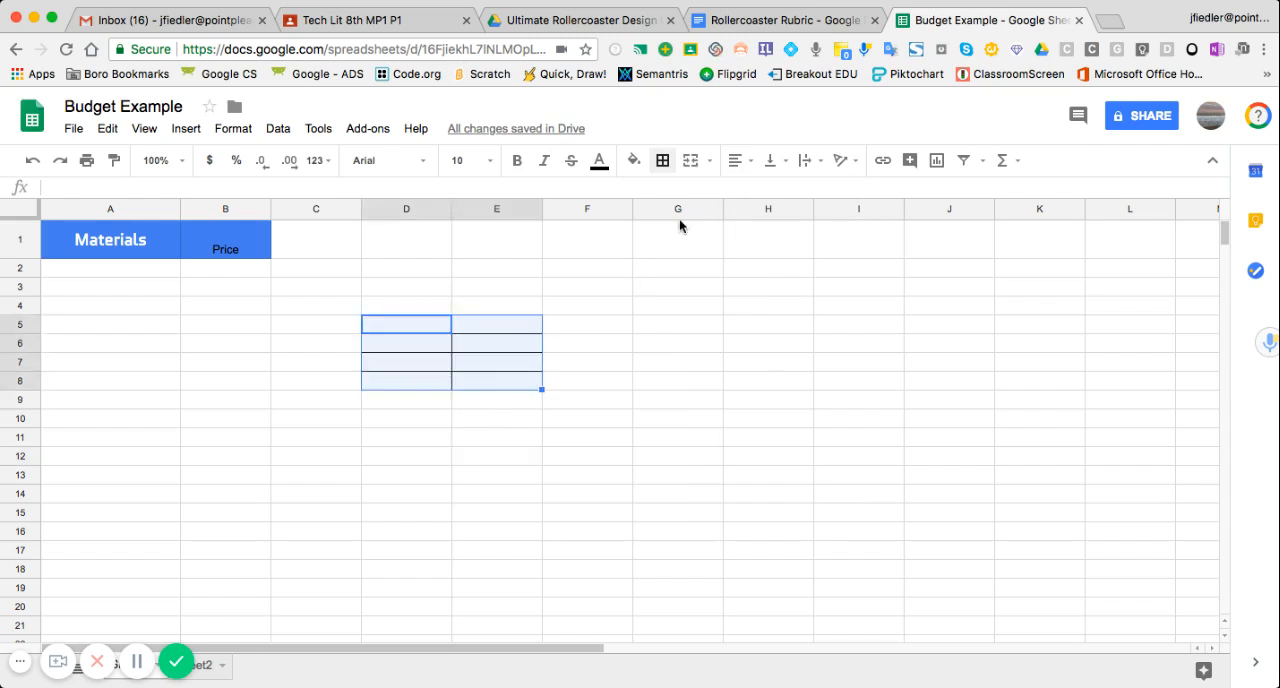
left_click(662, 160)
left_click(668, 199)
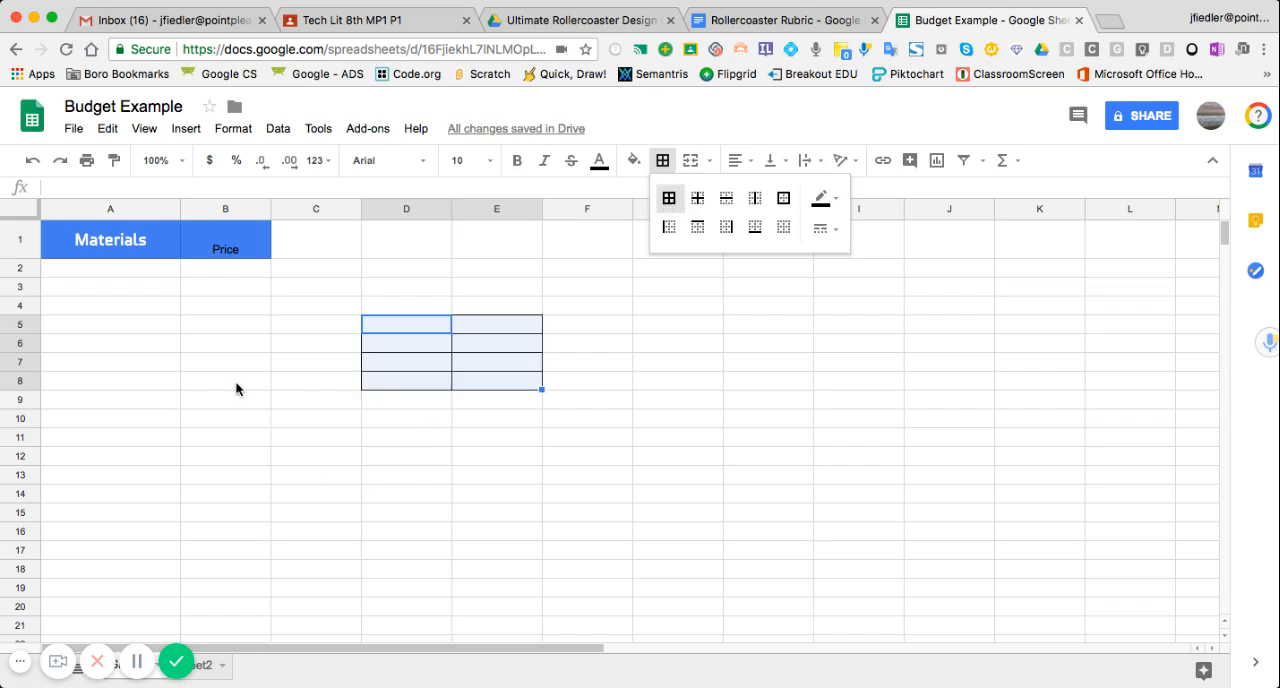
- Enter "Bathroom Supplies:" in cell A2 below the Materials header
left_click(121, 268)
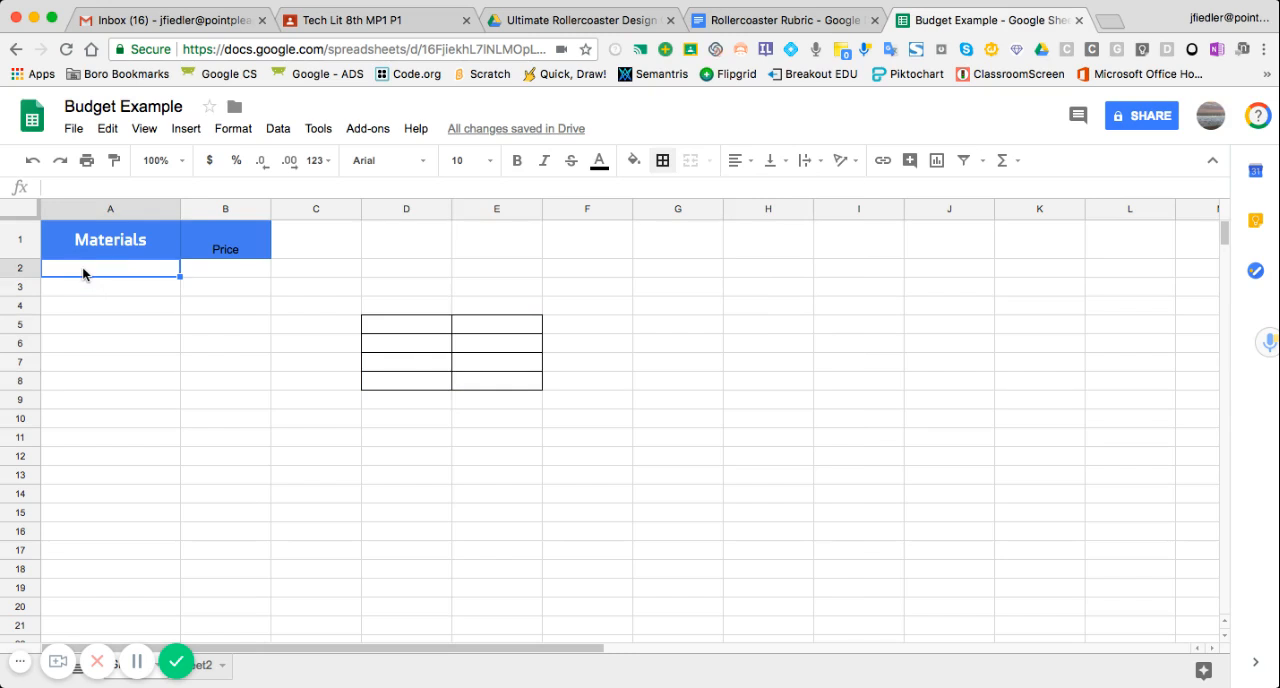
type("Bathroom")
type("Supplies")
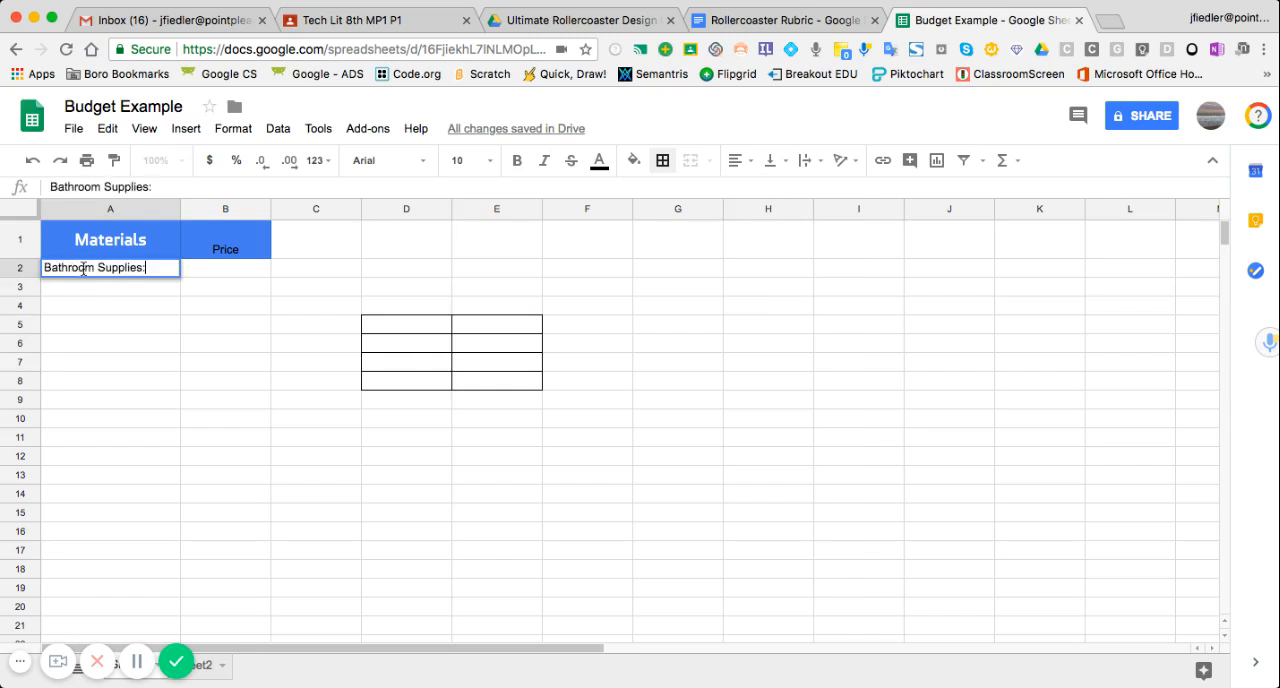
type(": Sink, Toi")
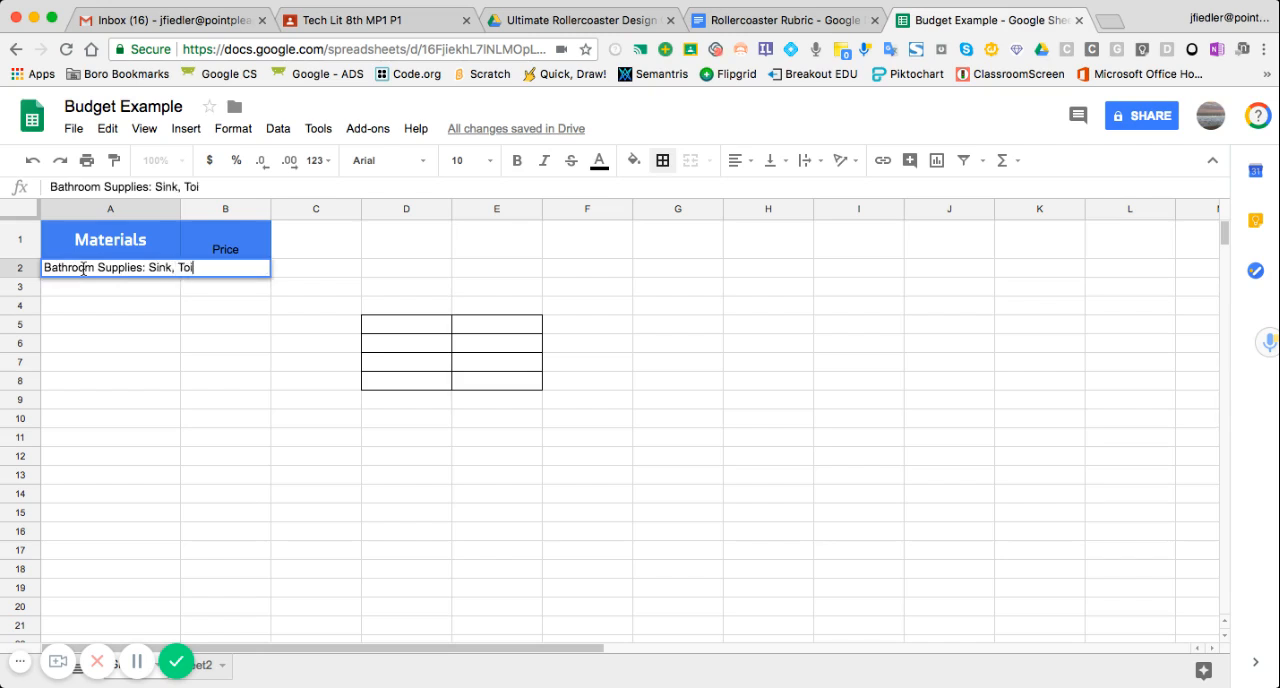
type("let, Shower")
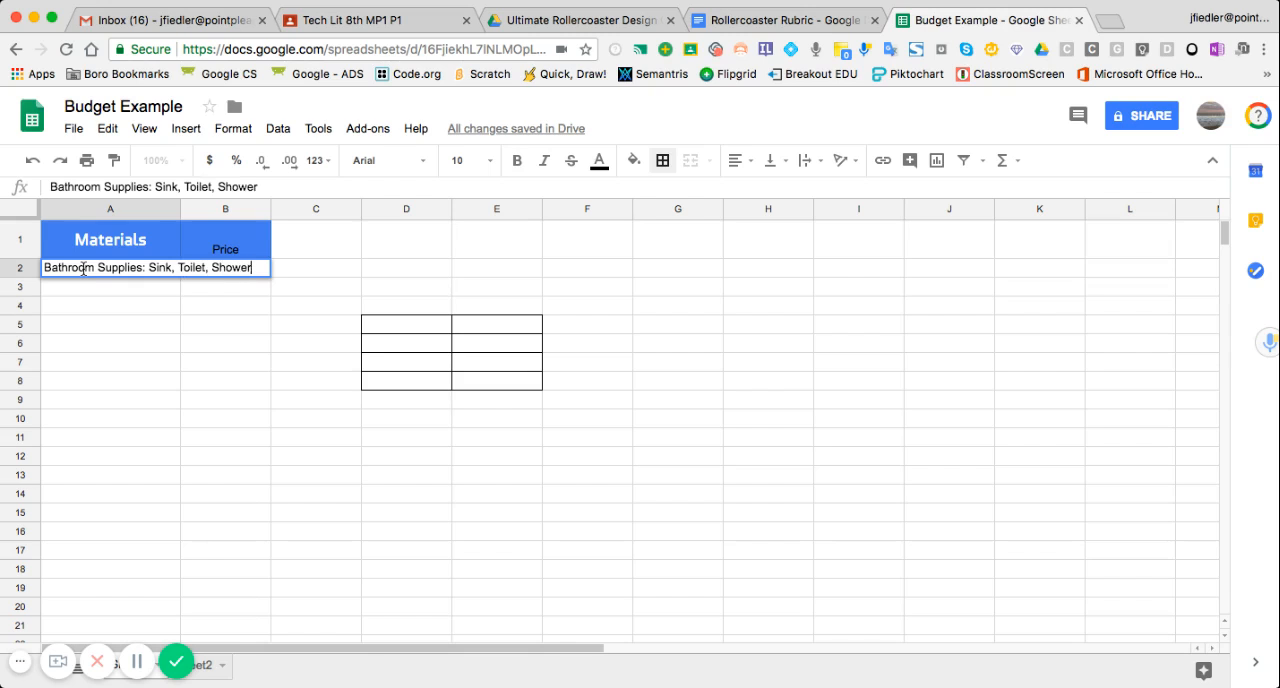
- Complete the bathroom supplies entry in cell A2 with the items "Sink, Toilet, Shower"
left_click(203, 346)
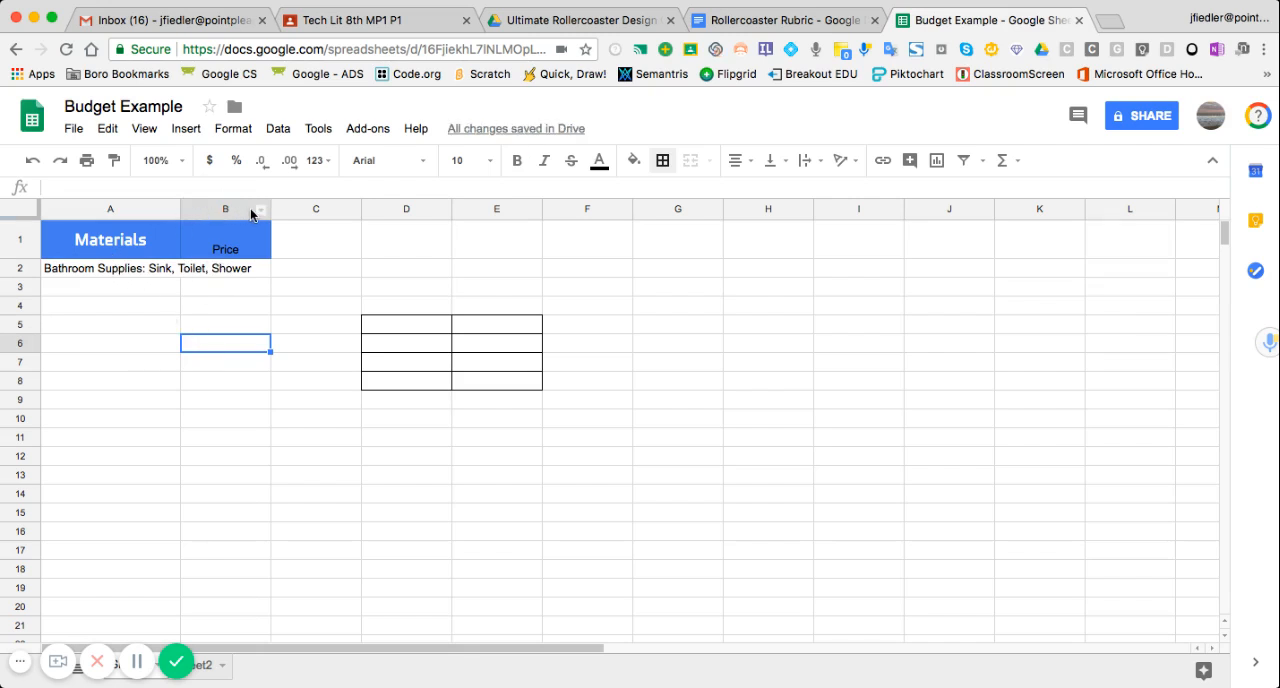
- Set the text wrapping of the bathroom supplies entry in cell A2 to Wrap
left_click(80, 270)
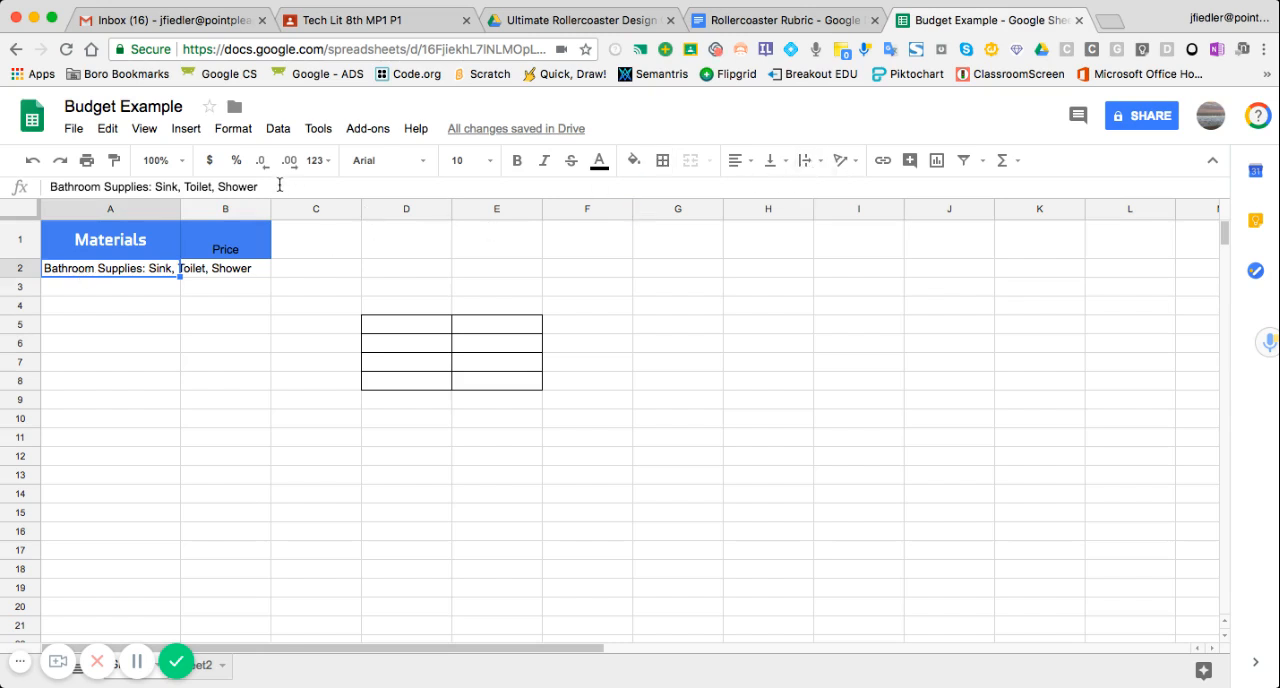
left_click(231, 133)
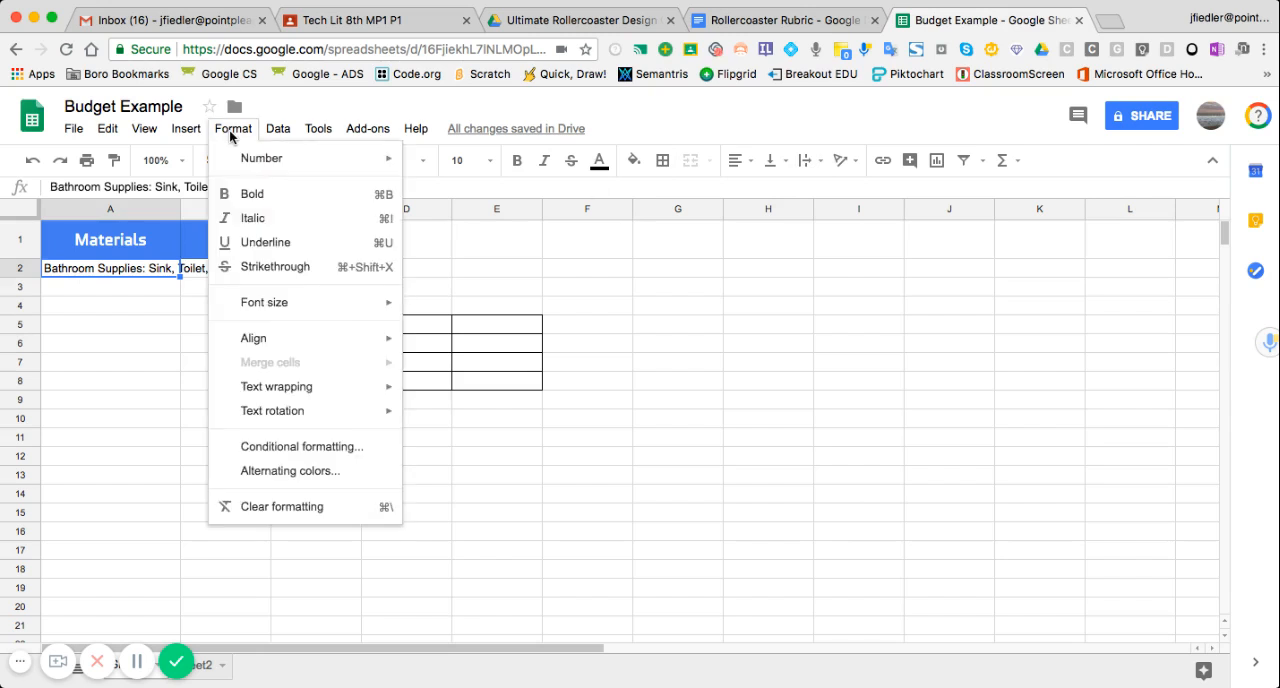
mouse_move(261, 391)
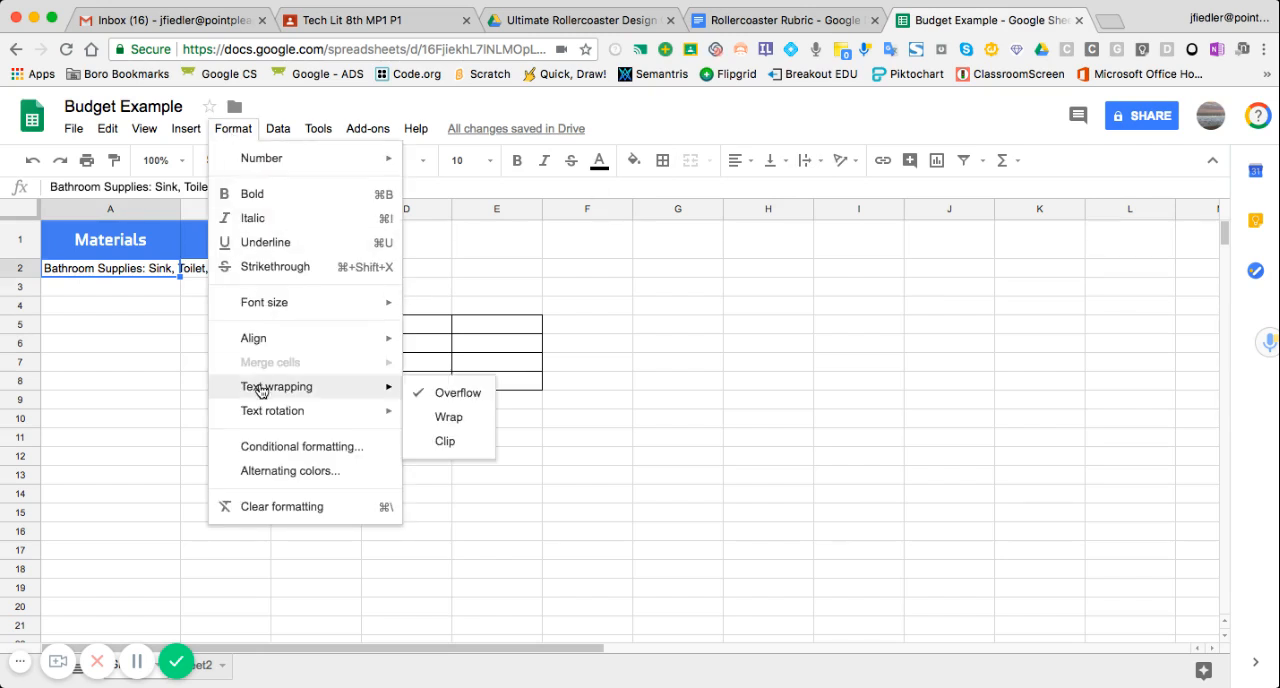
left_click(449, 417)
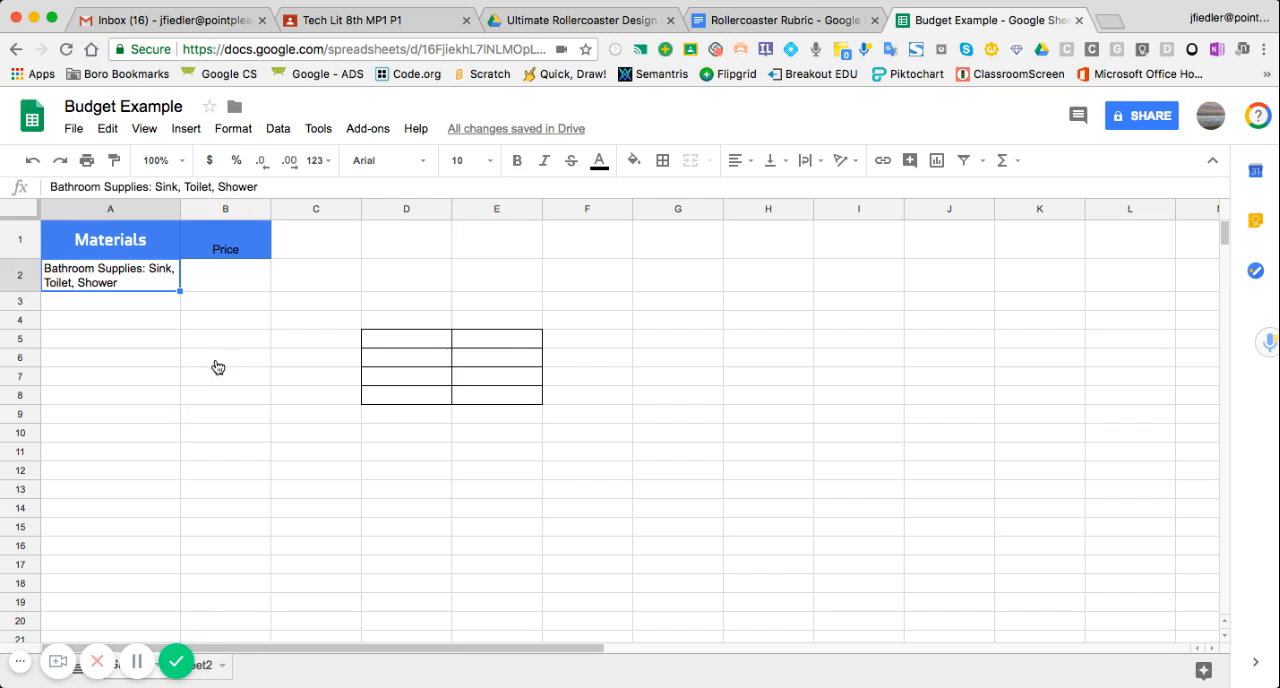
- Switch to Sheet2 of the budget spreadsheet
left_click(199, 668)
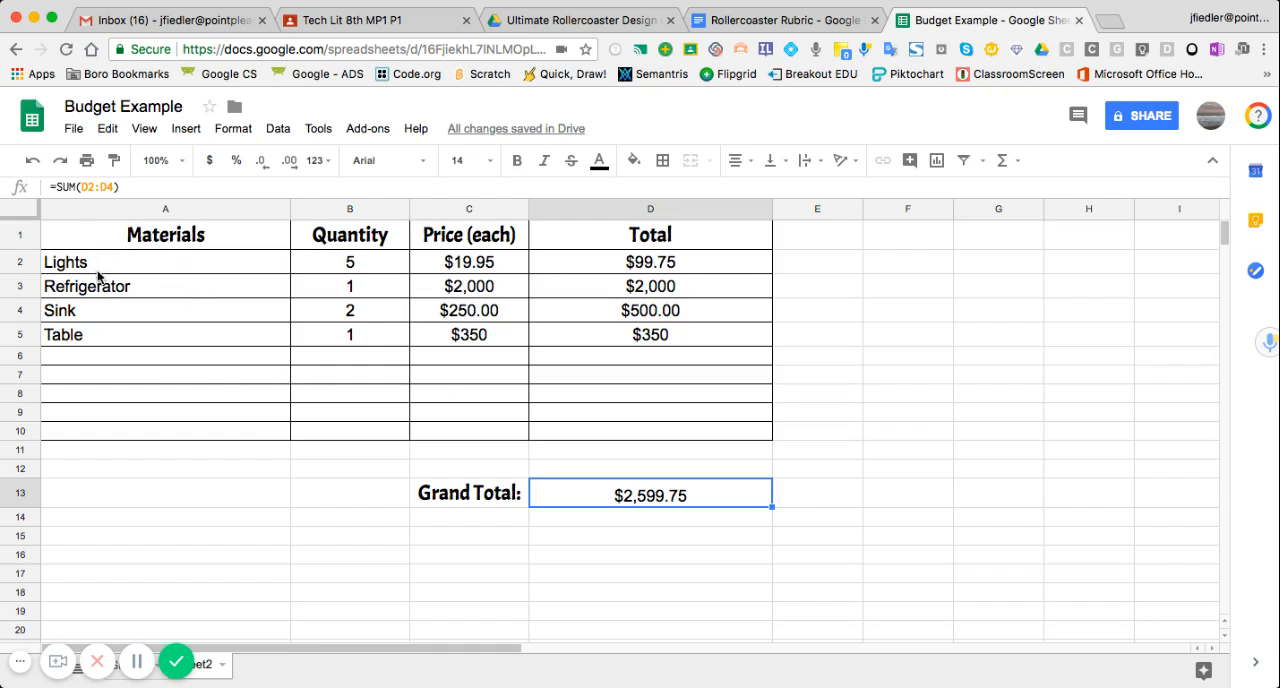
- Try the cyan alternating colors style on the item rows A2:D5, and remove the alternating colors
left_click_drag(101, 268, 706, 340)
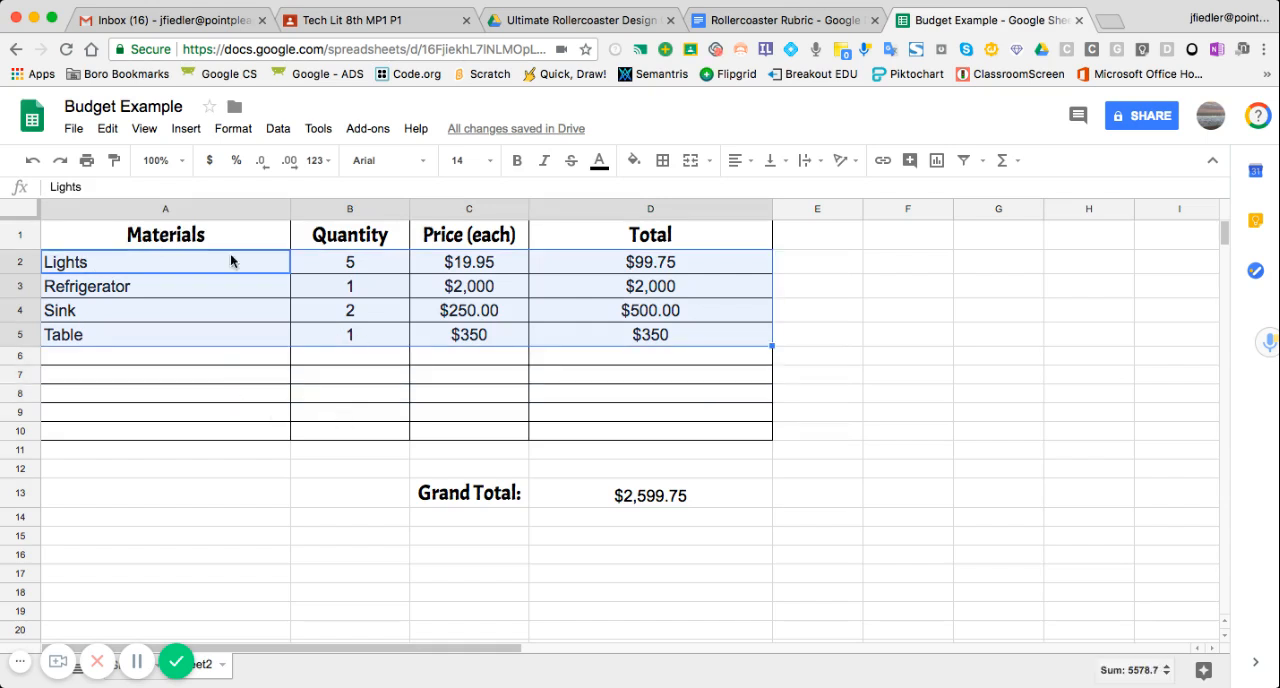
left_click(235, 130)
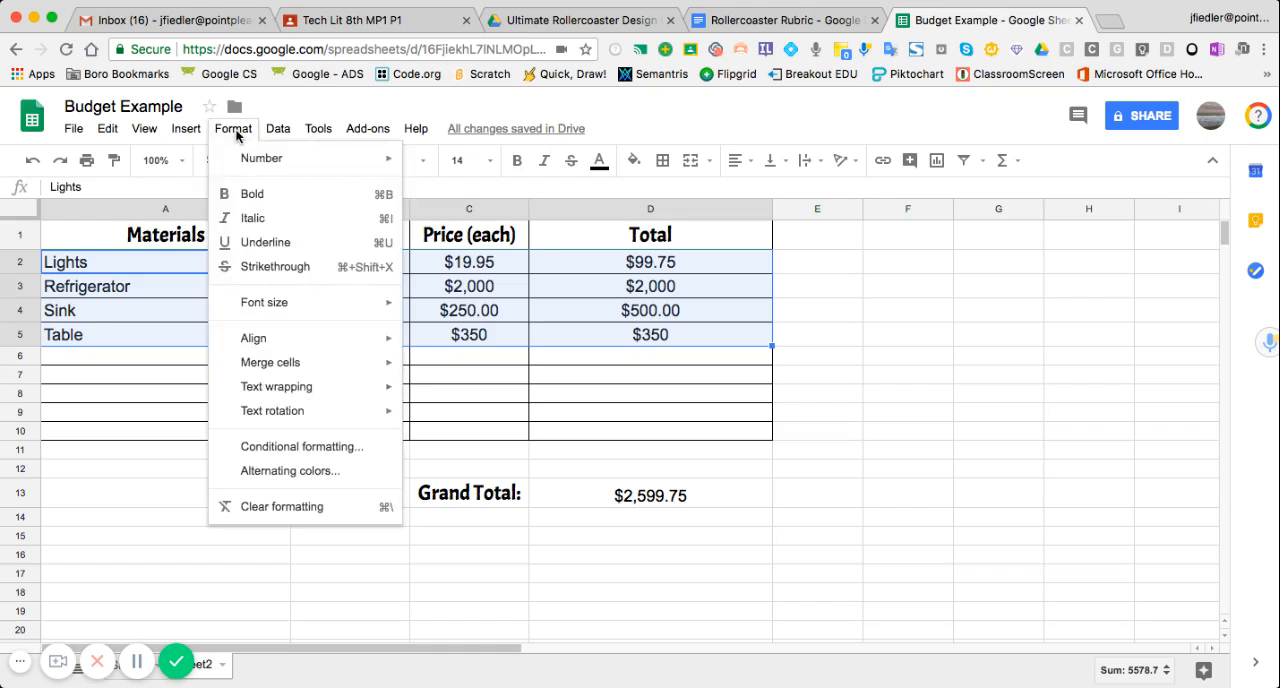
left_click(268, 474)
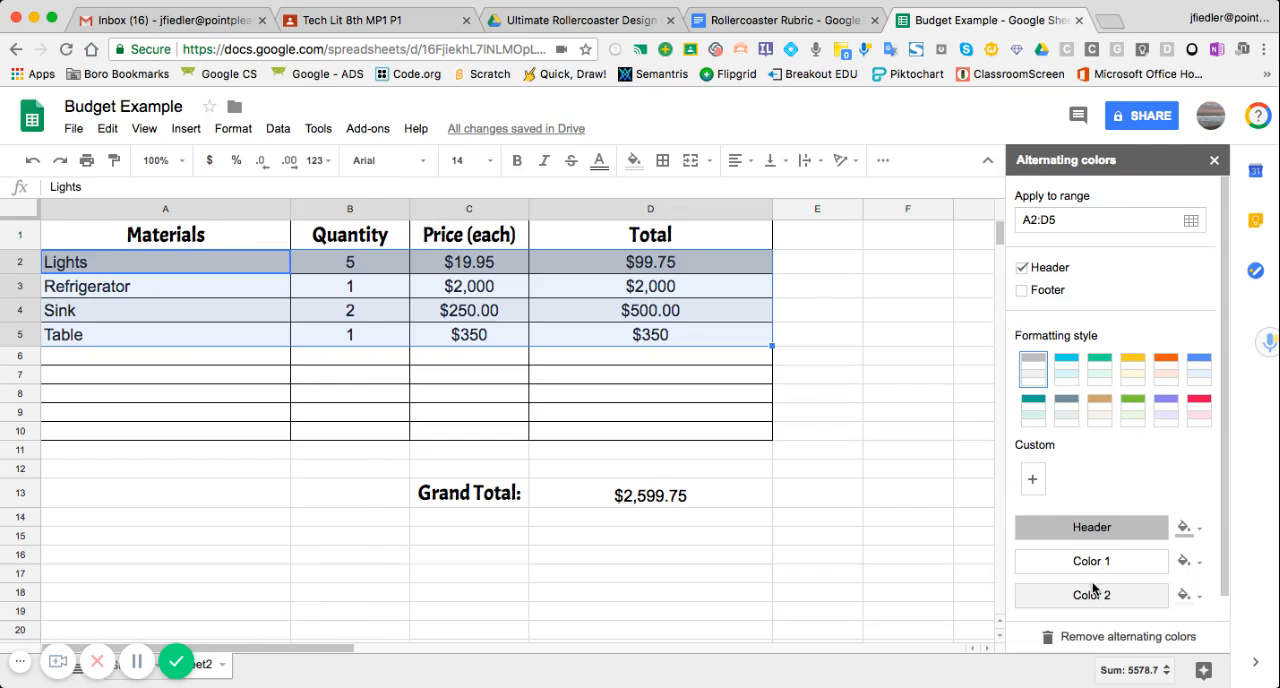
left_click(1067, 372)
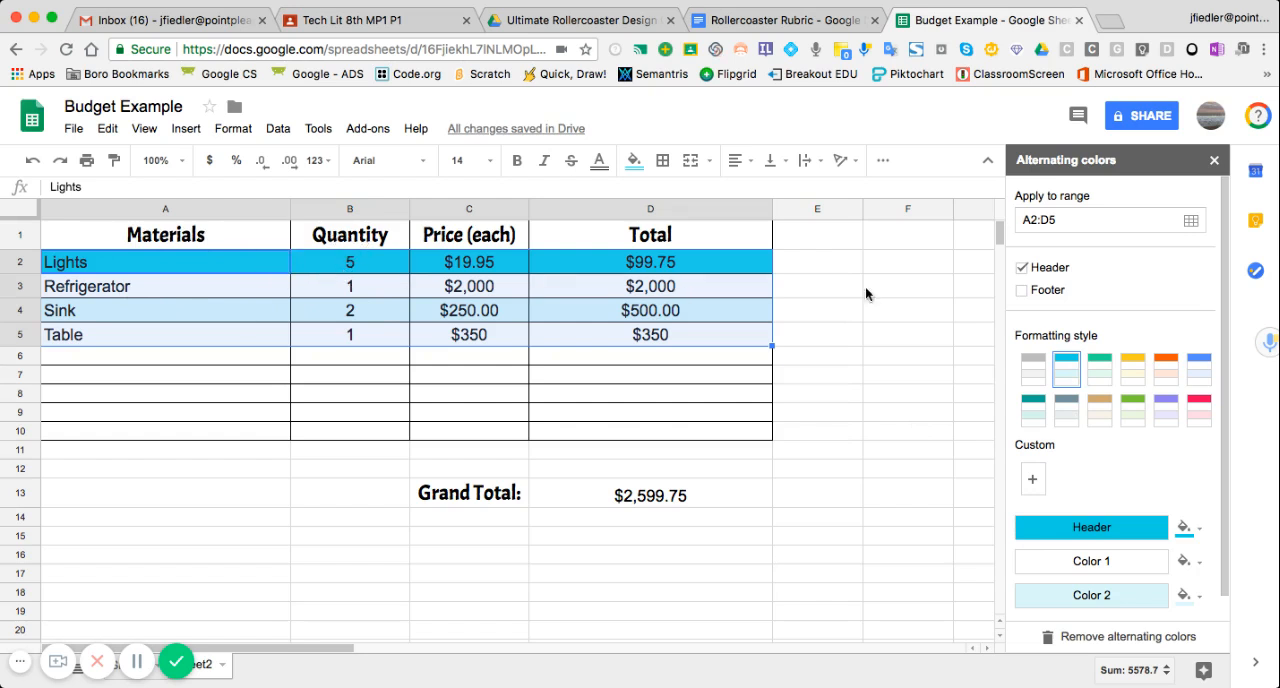
left_click(1070, 638)
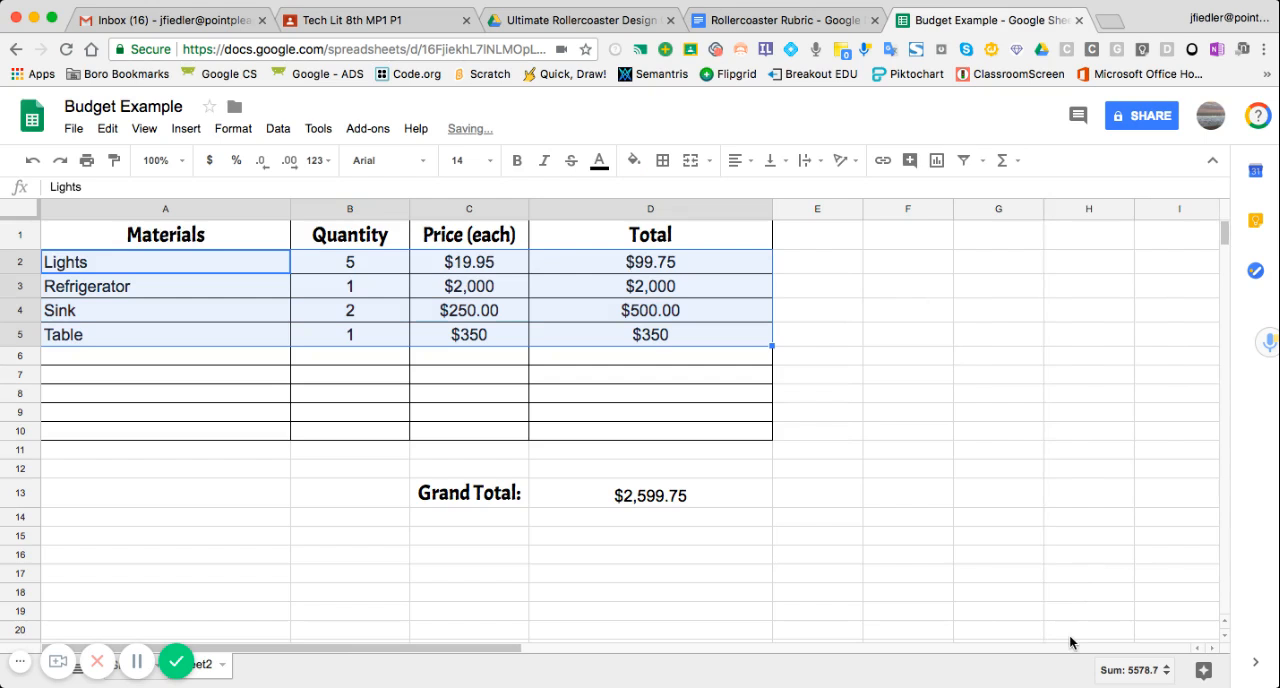
- Apply the cyan alternating colors style with a header to the budget table range A1:D5
left_click(86, 243)
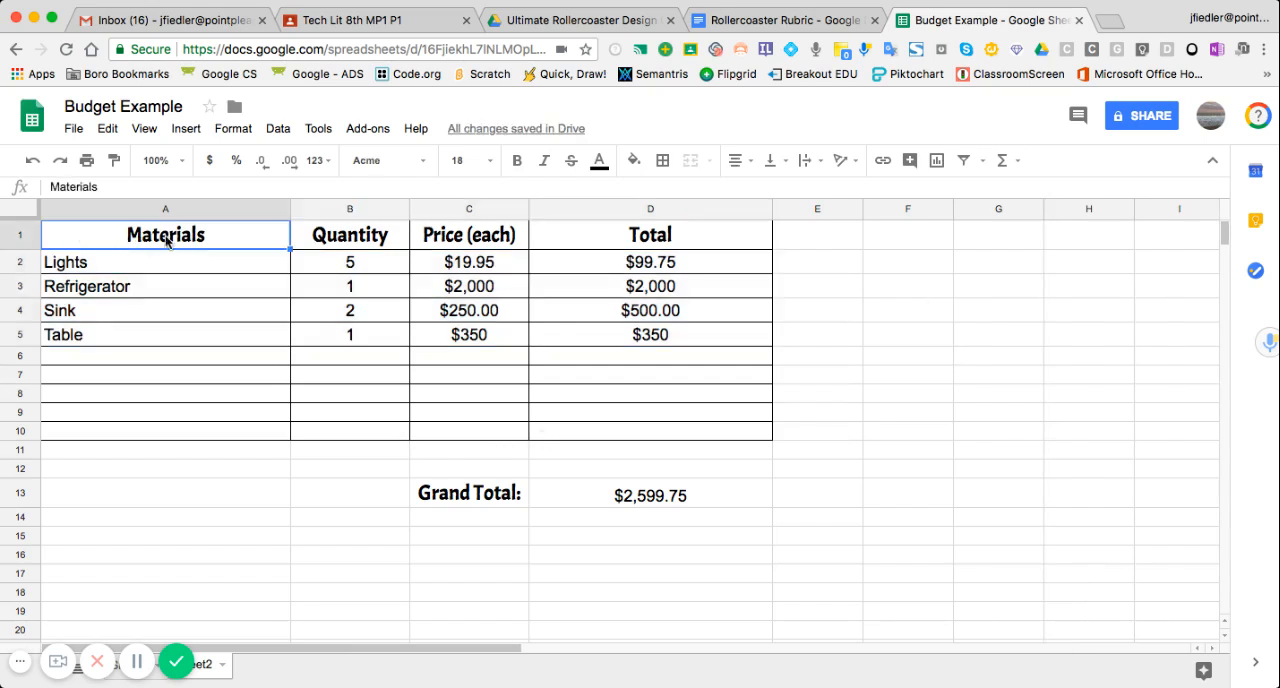
left_click_drag(167, 241, 630, 335)
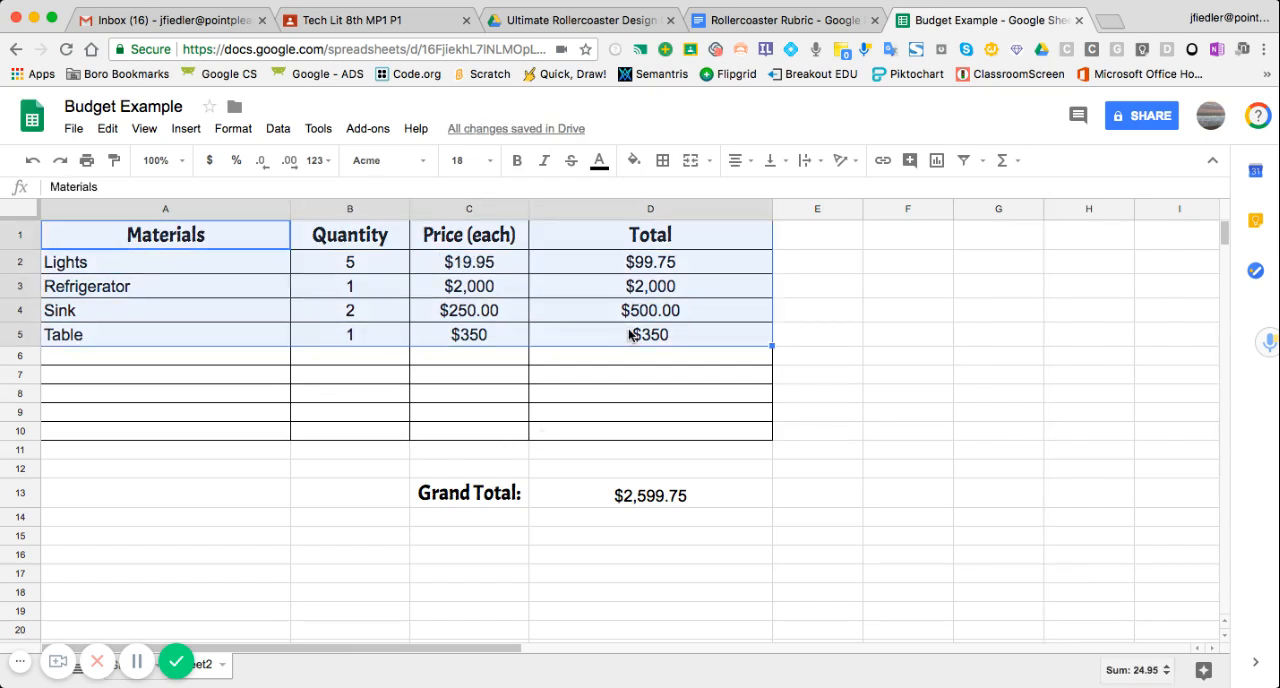
left_click(240, 130)
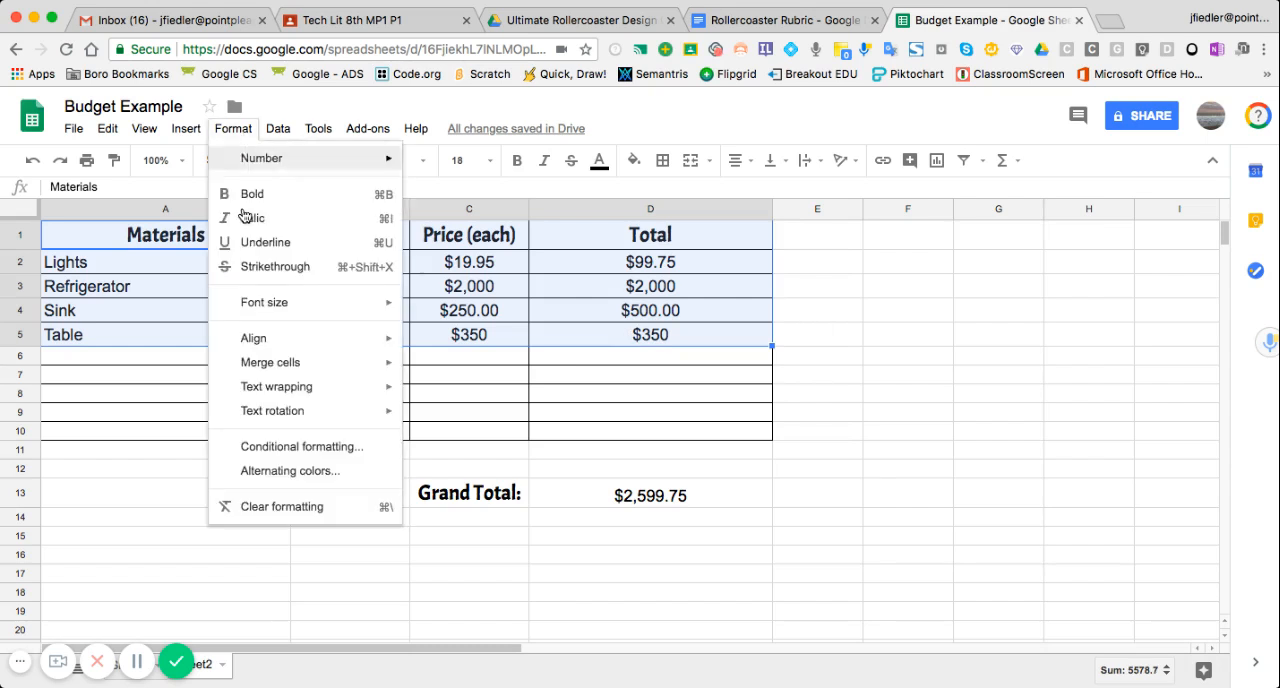
left_click(276, 475)
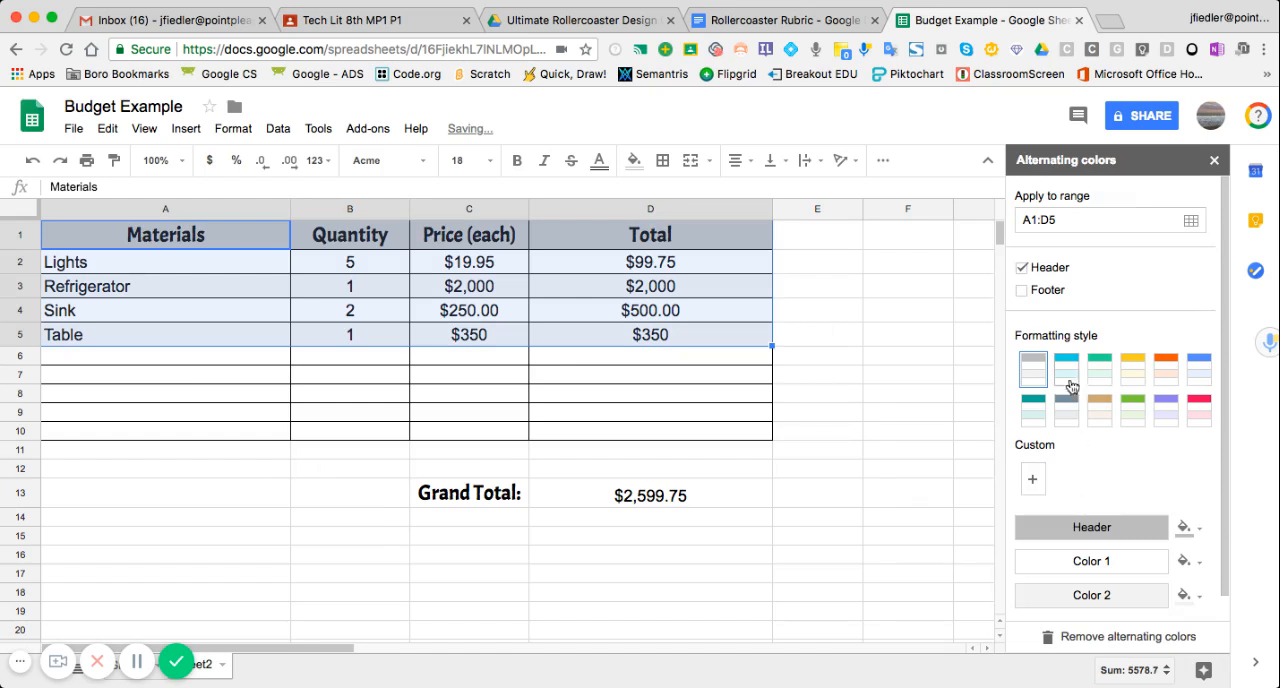
left_click(1066, 370)
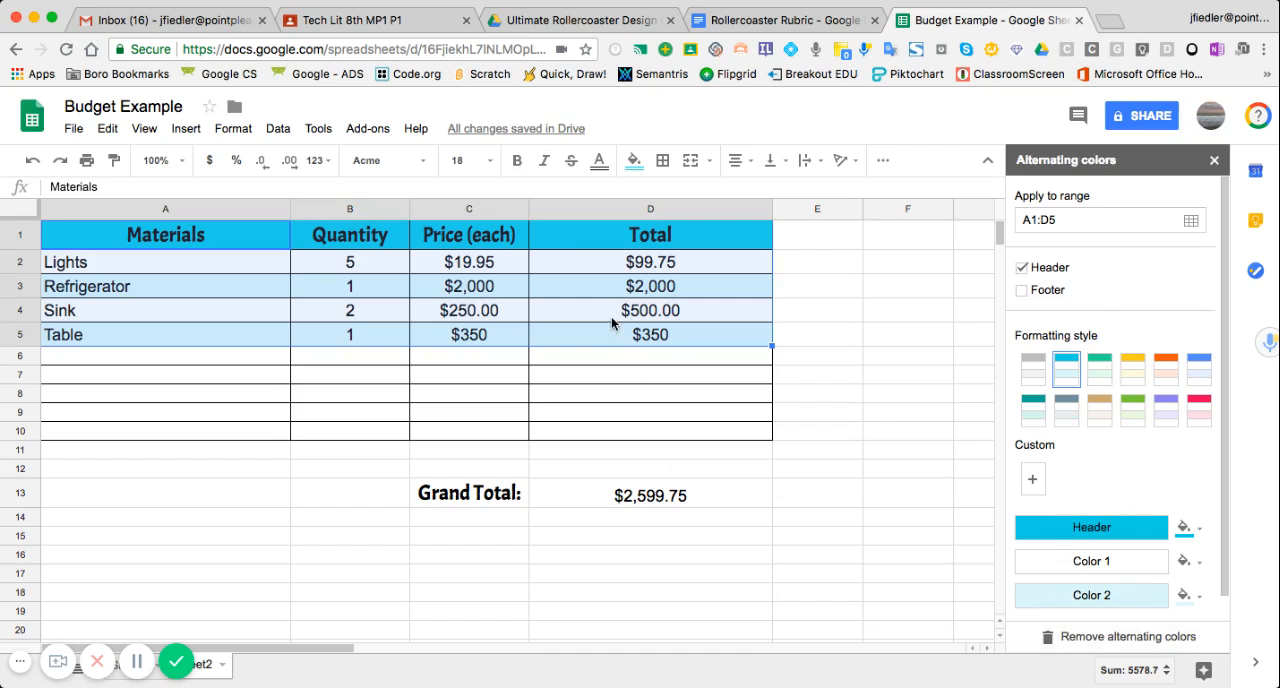
left_click(1213, 163)
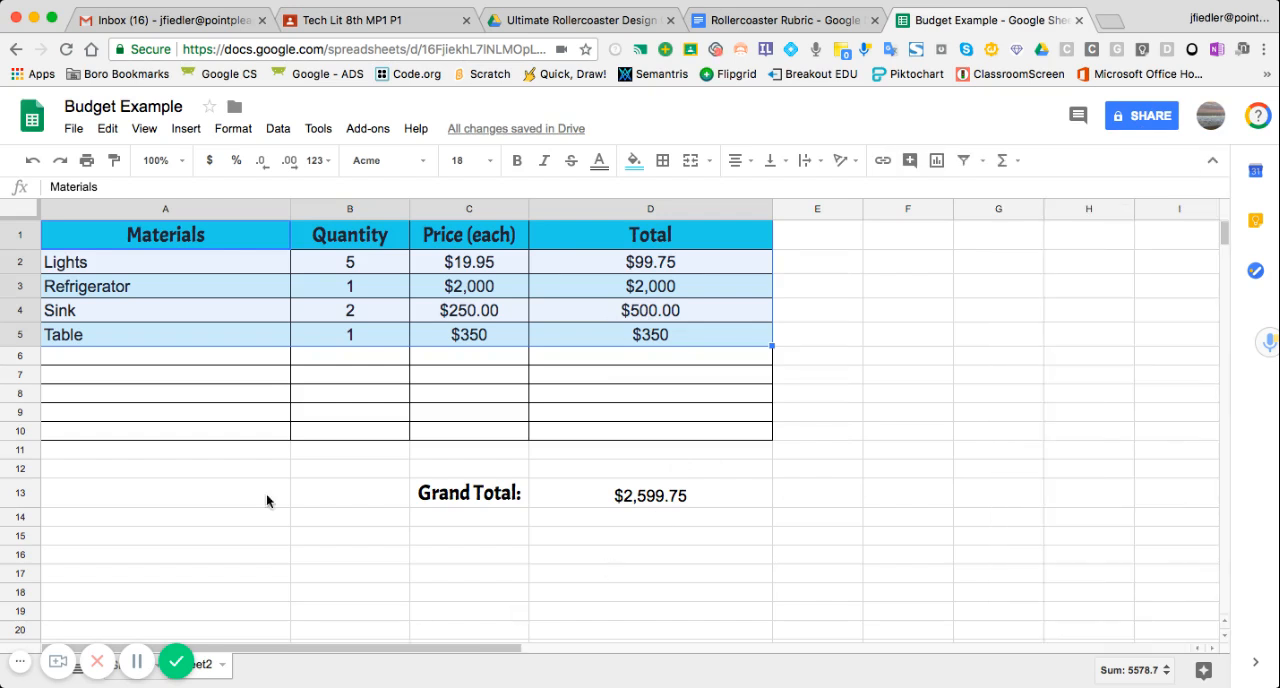